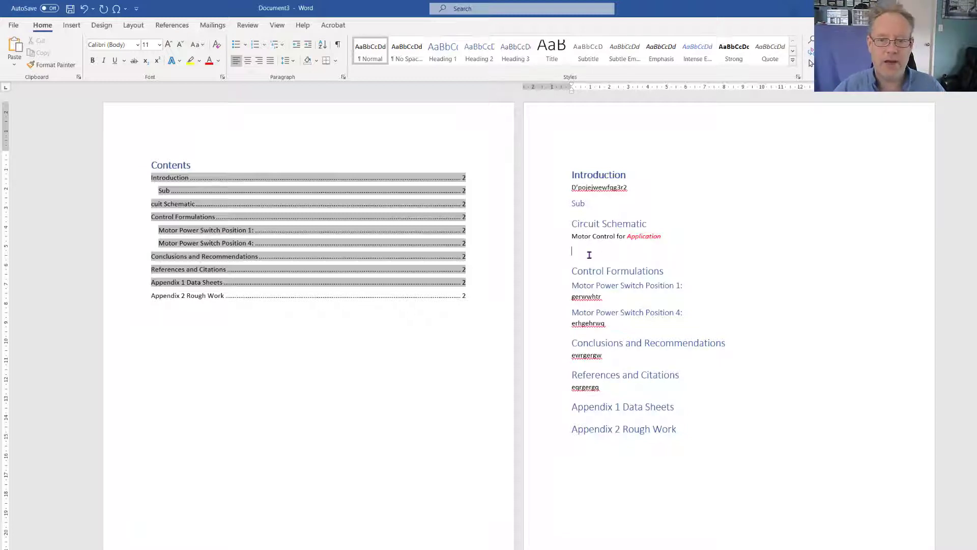
Replace the body text below the Introduction heading with several lines of random filler characters
drag(592, 189, 663, 195)
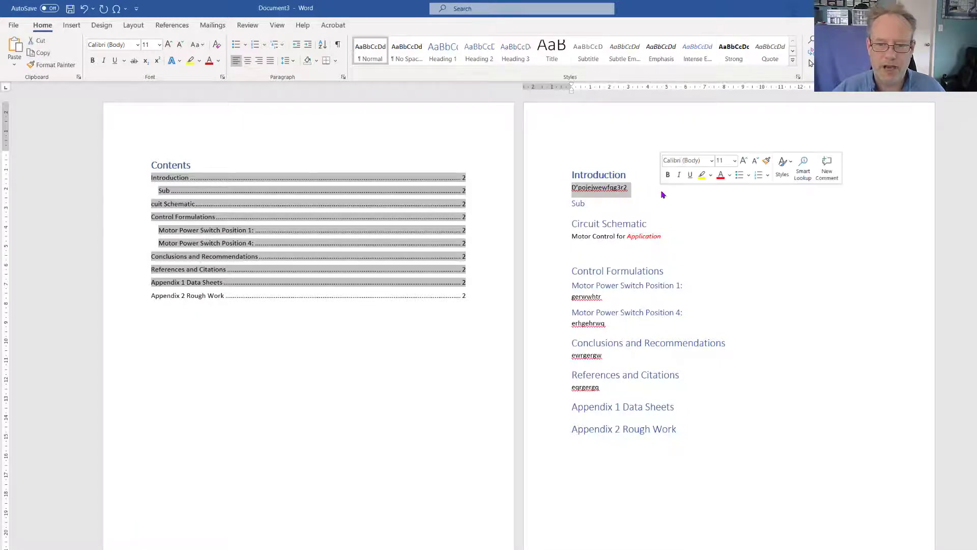
text(;kjgna l;oweigrhn[3gijhgq3h35)
key(Return)
text(j)
key(Return)
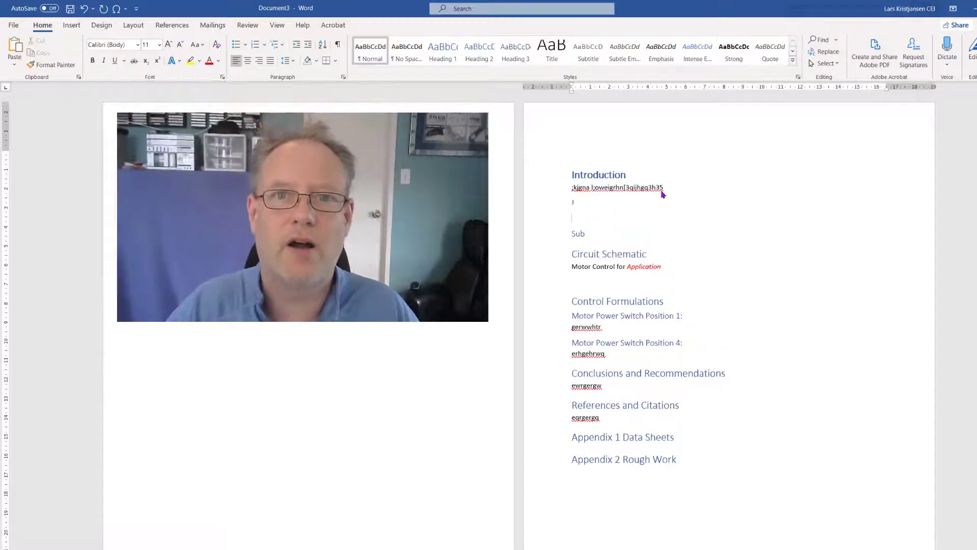
text(54uyw)
key(Return)
text(b6453wjhb654nu3)
key(Return)
text(jb6 3u2jh6)
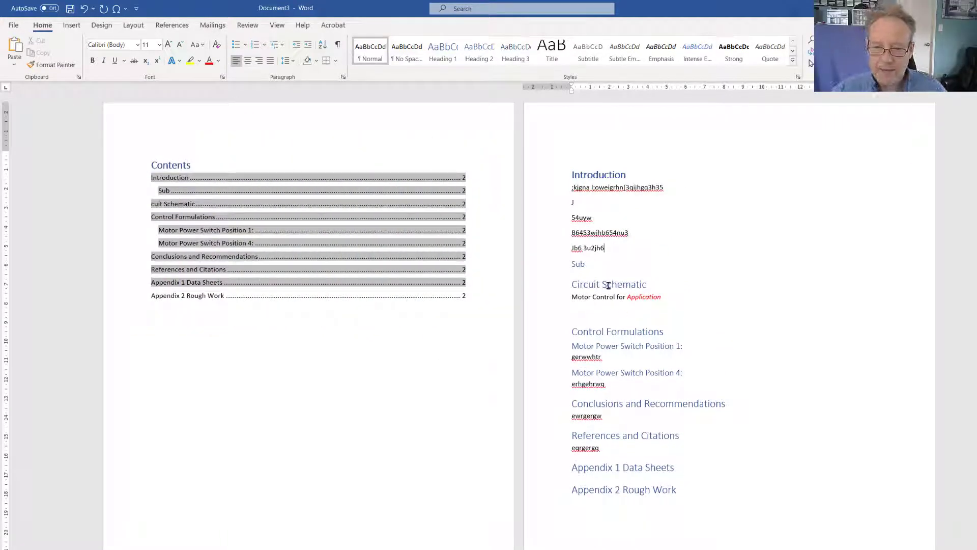
Delete the "Sub" subheading below the Introduction text
drag(571, 263, 593, 264)
key(Delete)
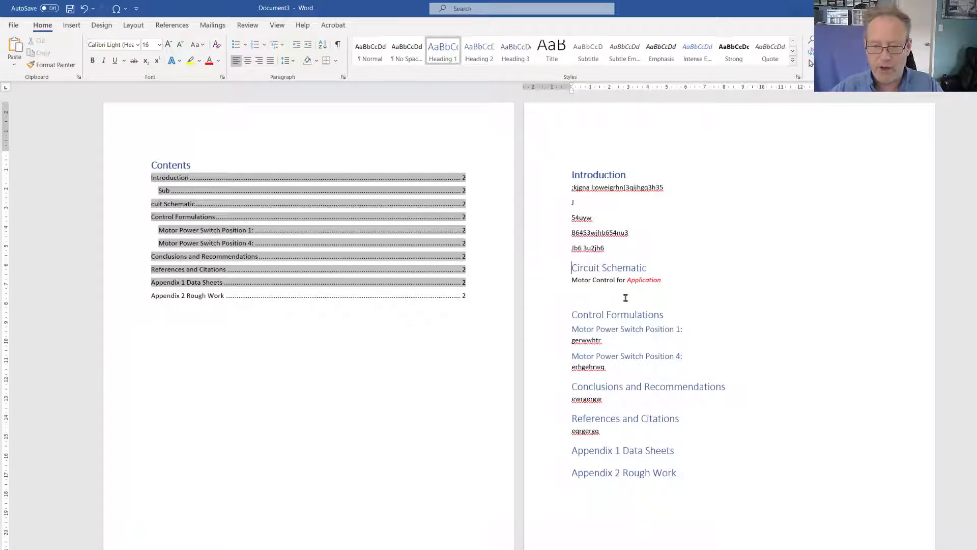
click(583, 295)
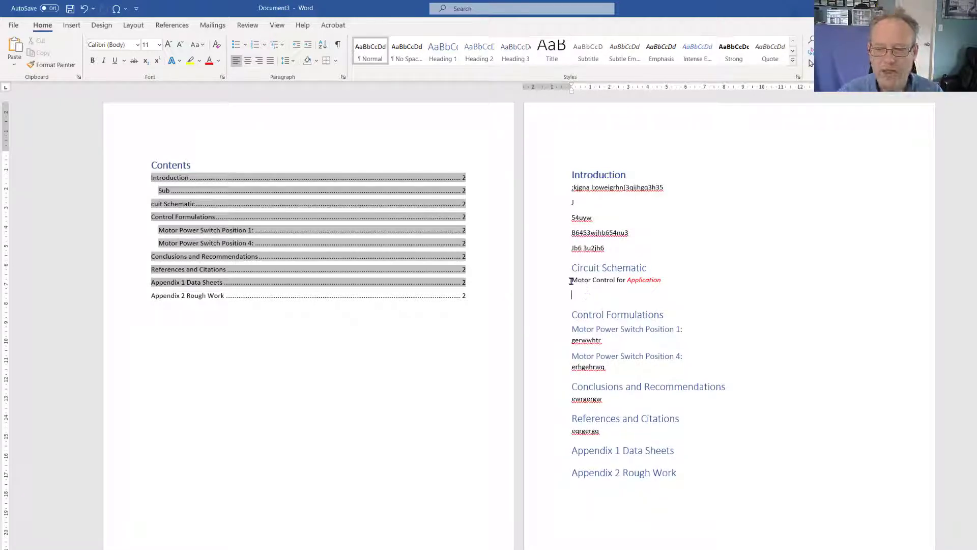
Center the "Motor Control for Application" line under Circuit Schematic and set its font size to 14
drag(578, 280, 670, 279)
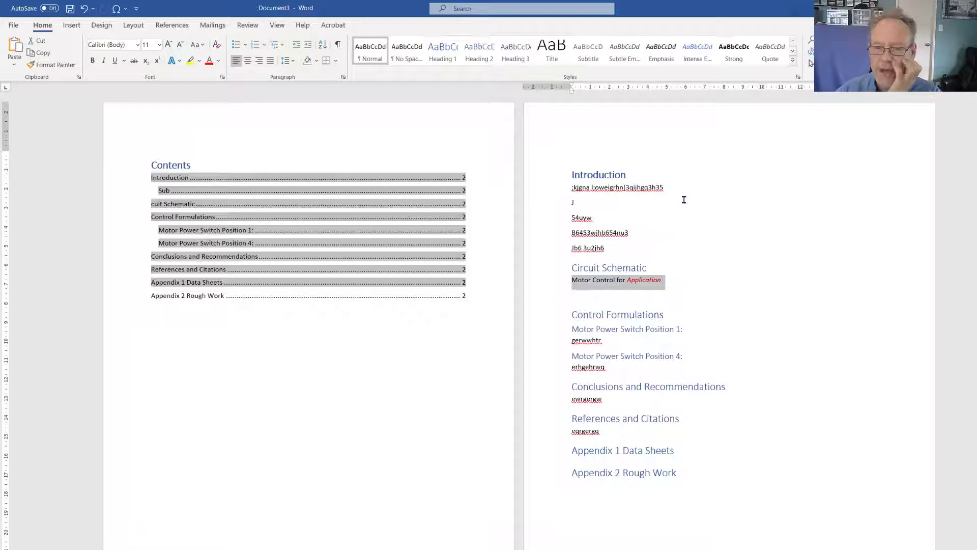
click(247, 61)
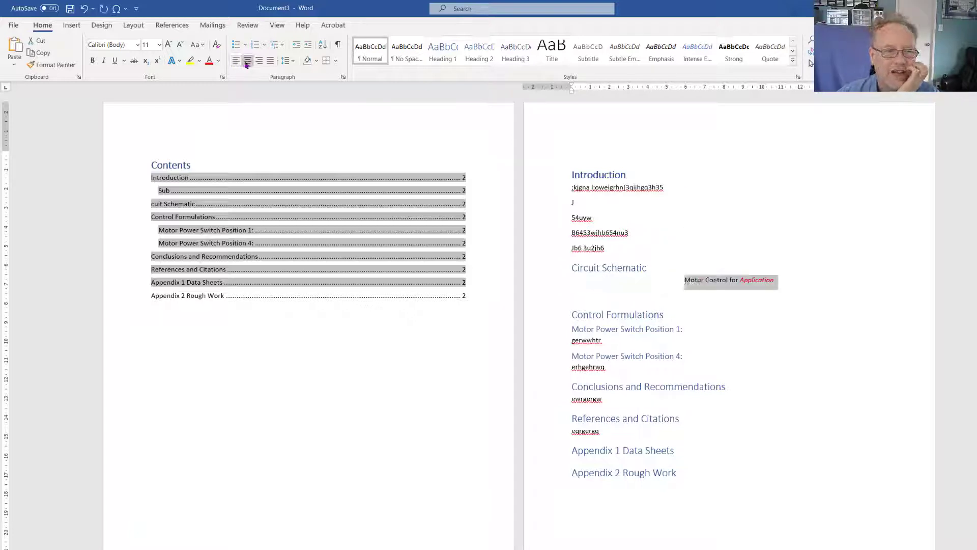
click(168, 46)
click(169, 46)
click(169, 46)
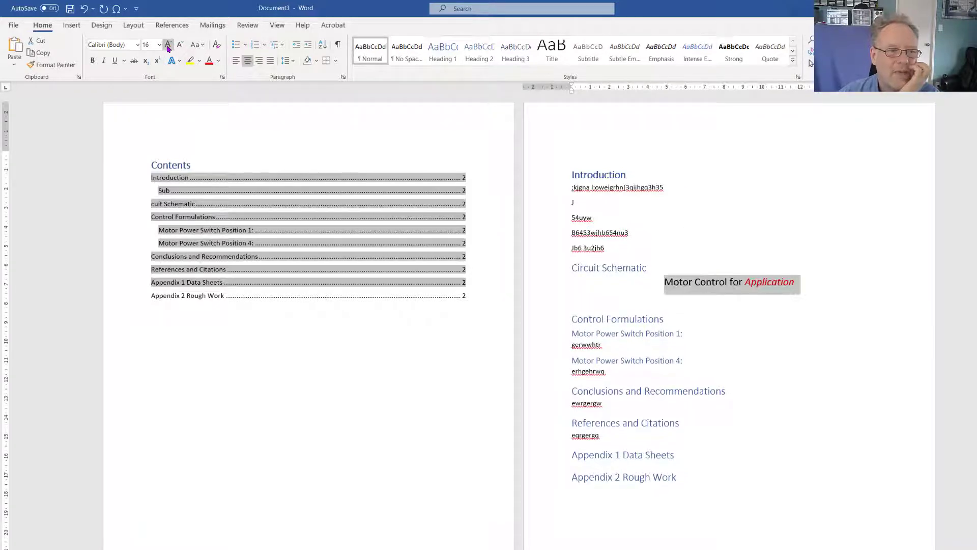
click(180, 45)
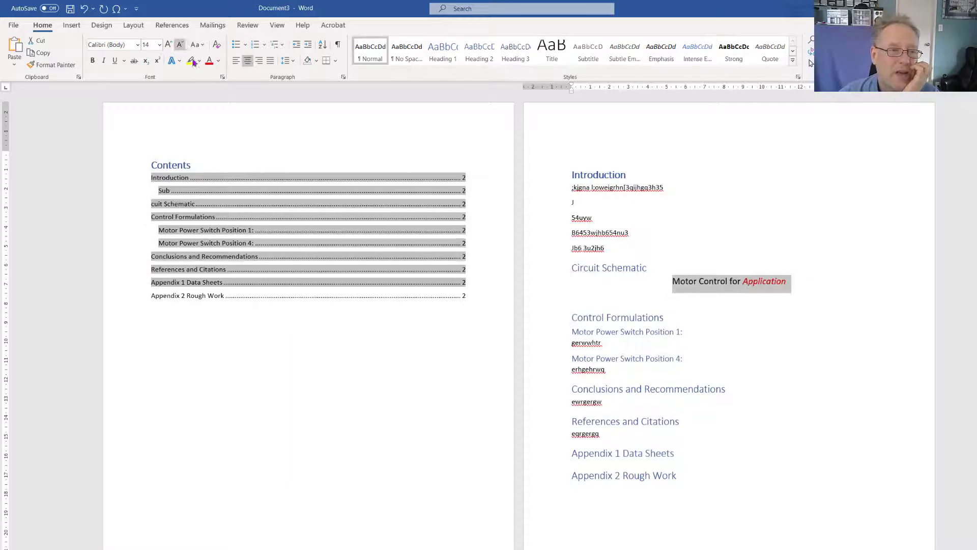
click(704, 305)
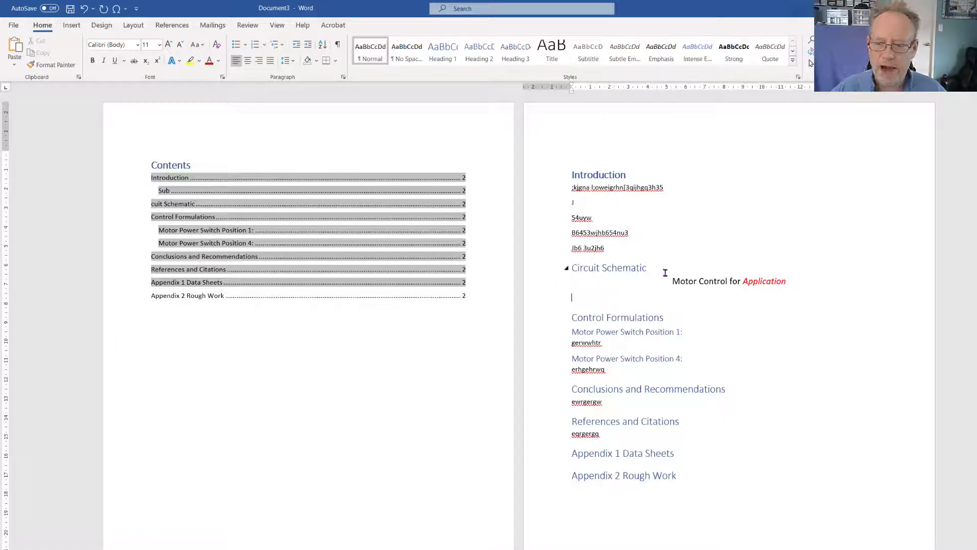
Place the insertion point on the empty line below the "Motor Control for Application" title and bring up the insert commands
drag(744, 282, 798, 283)
click(797, 283)
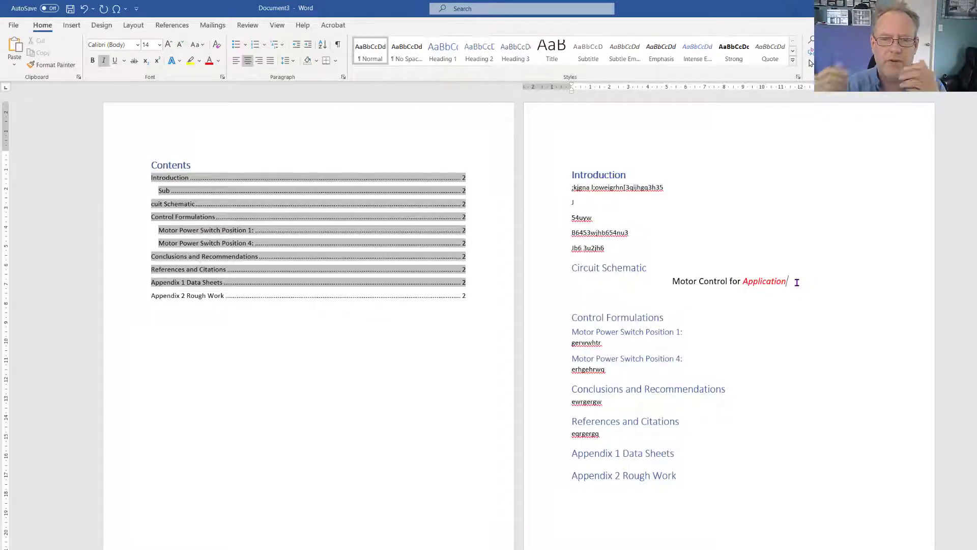
double_click(774, 284)
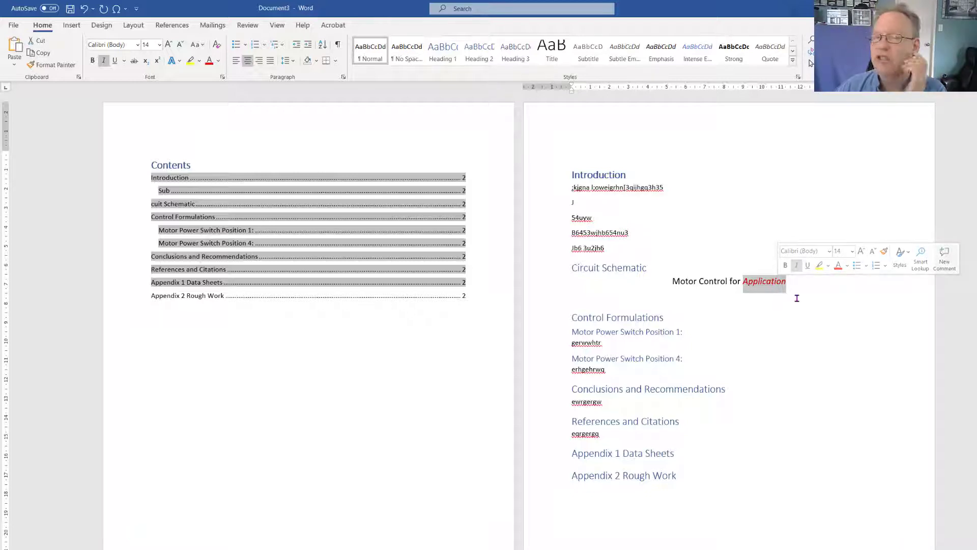
click(758, 311)
click(617, 296)
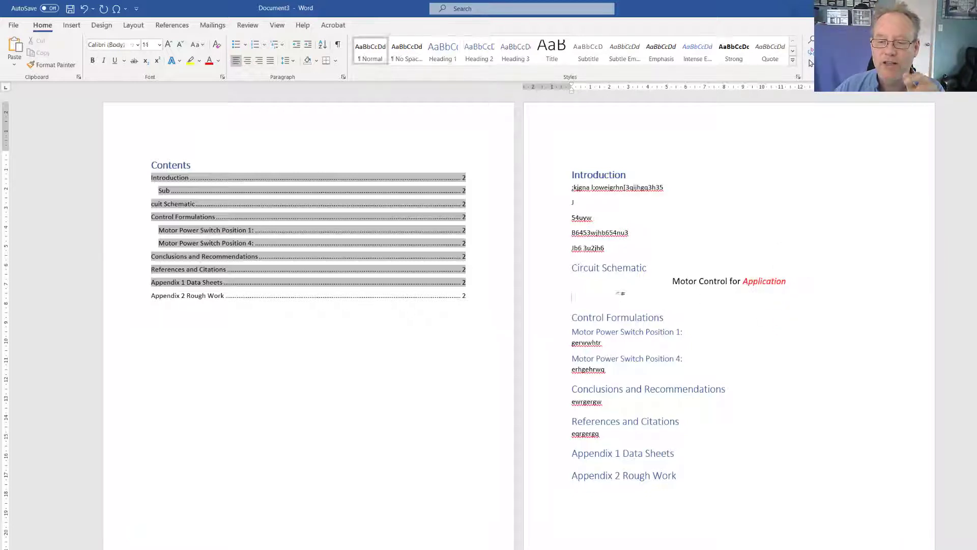
click(71, 25)
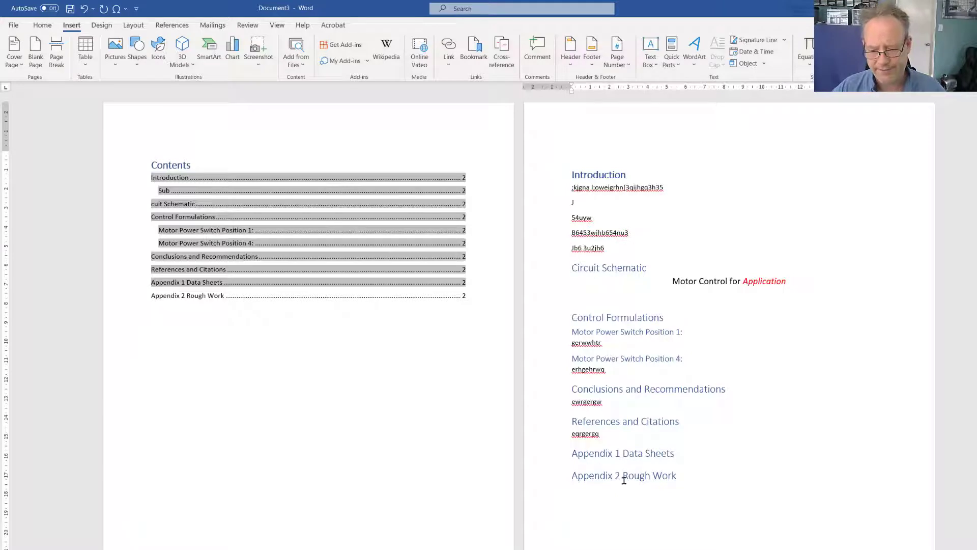
In a new Google Chrome window, search Google Images for circuits and open the Simple Circuit picture
right_click(661, 549)
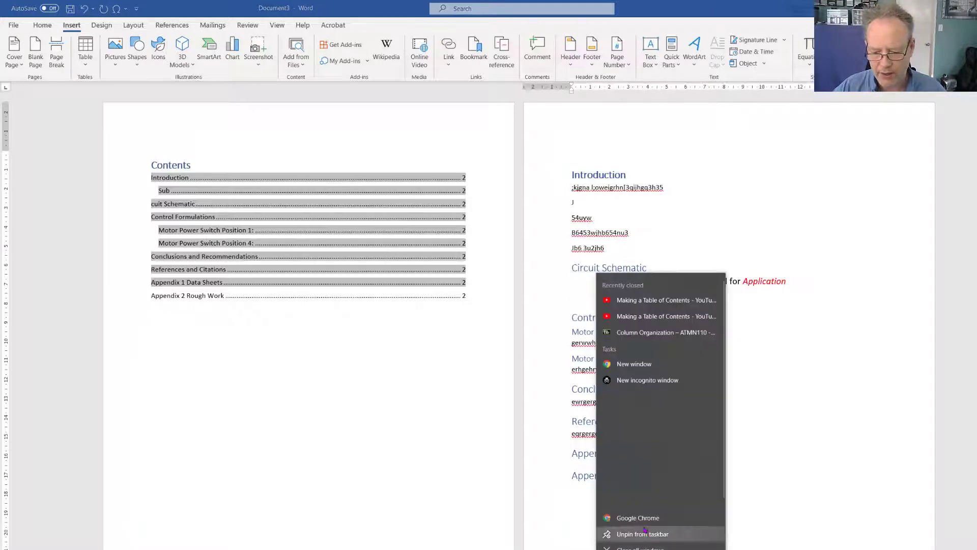
click(622, 364)
click(331, 338)
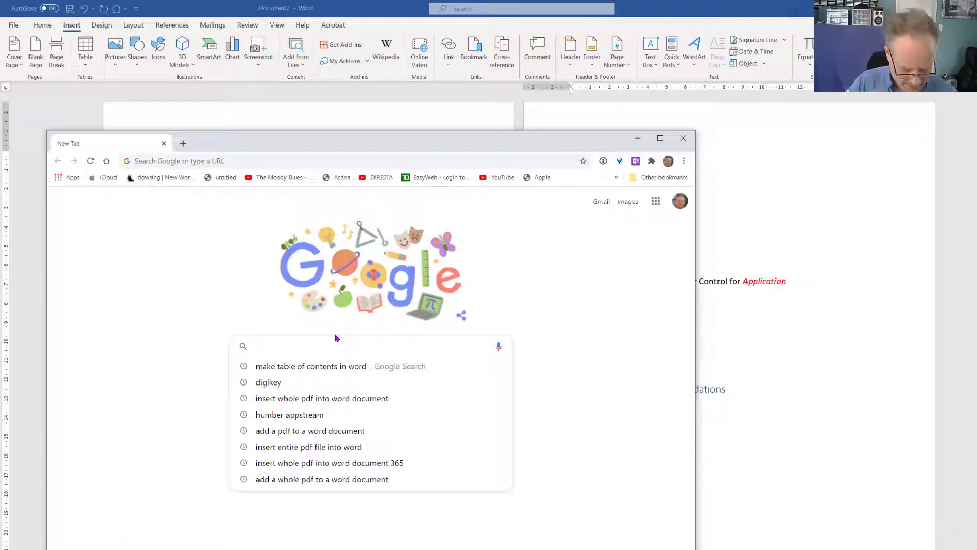
text(c)
key(BackSpace)
text(irduits)
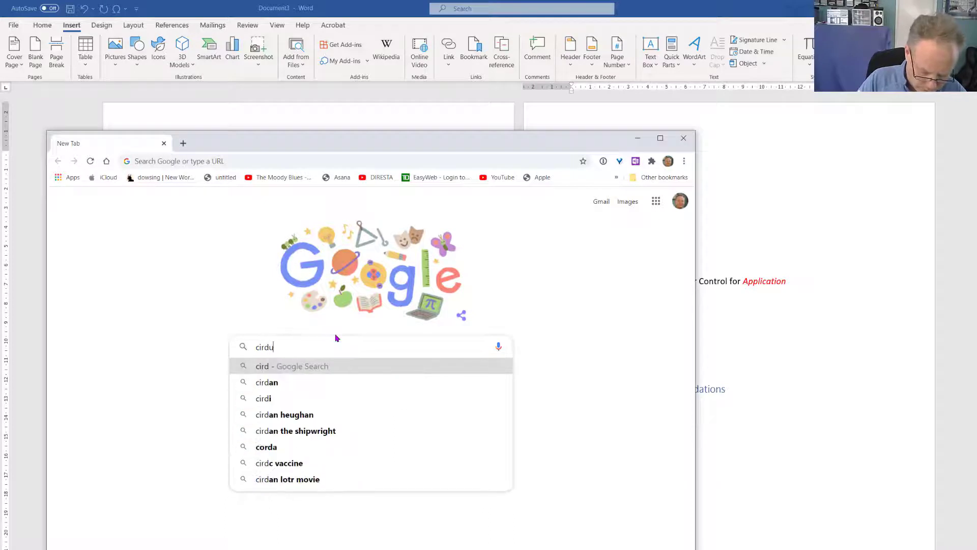
key(Return)
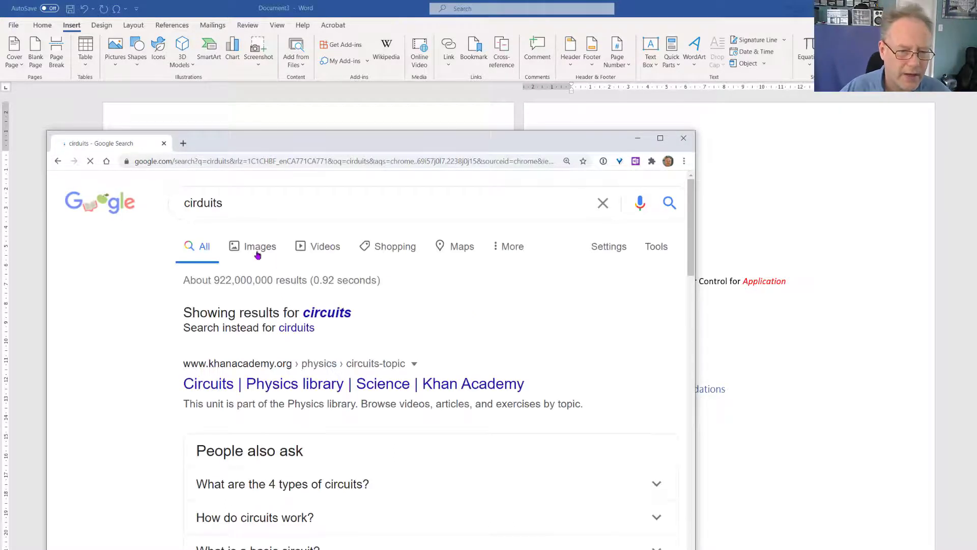
click(265, 249)
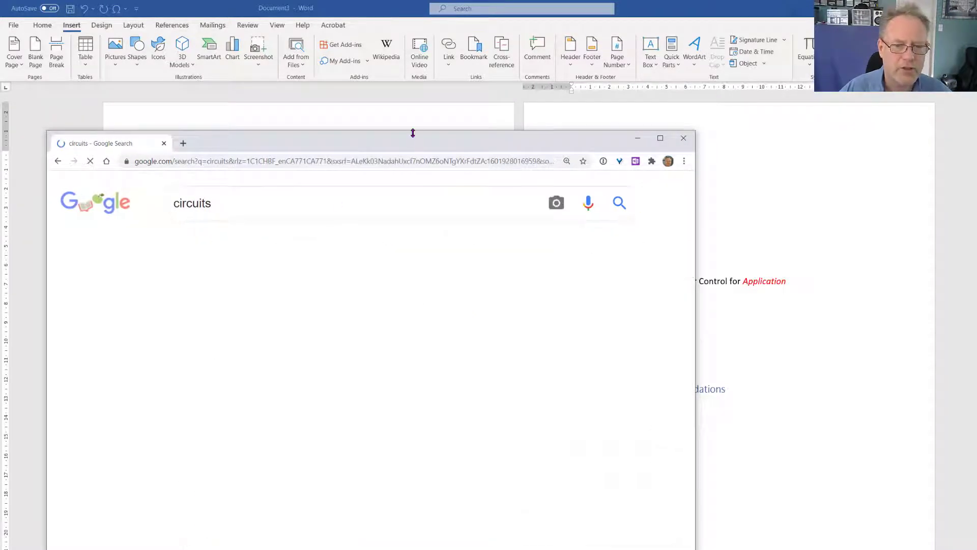
drag(414, 145, 469, 83)
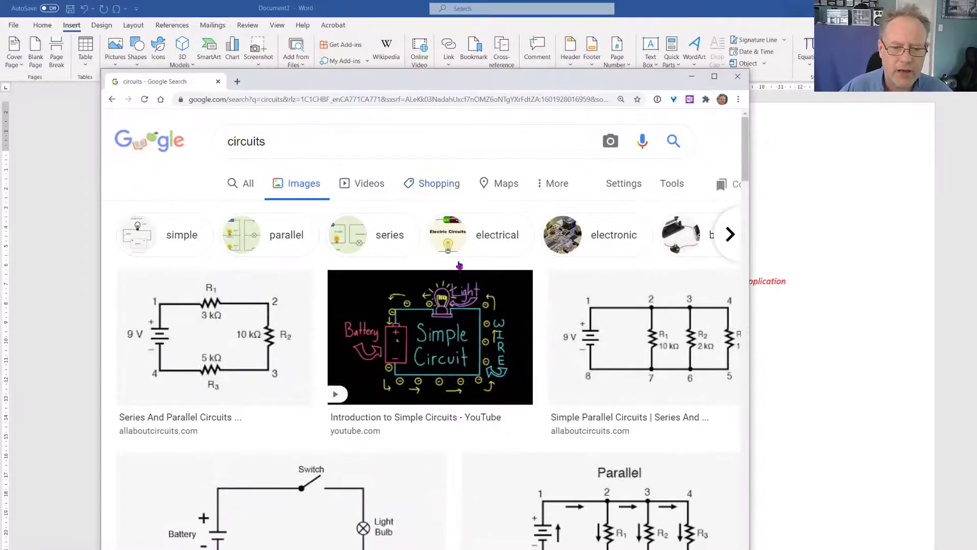
click(453, 368)
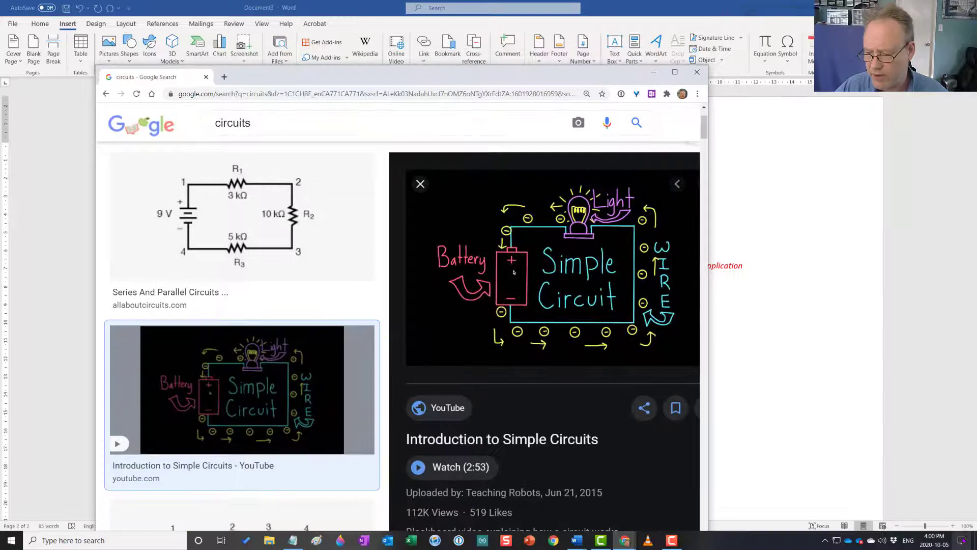
Capture a rectangular screen snip of the Simple Circuit drawing, retaking it to cover the whole picture
click(961, 540)
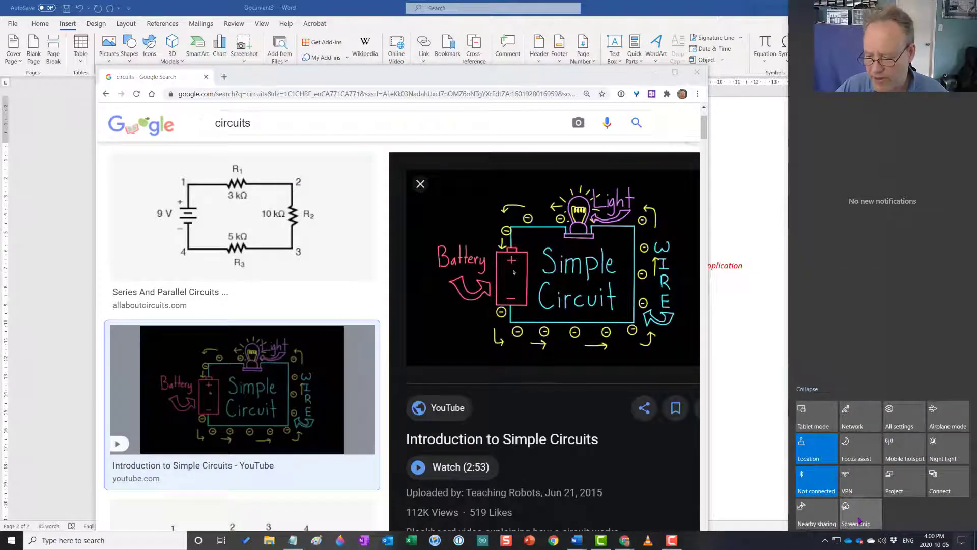
click(859, 519)
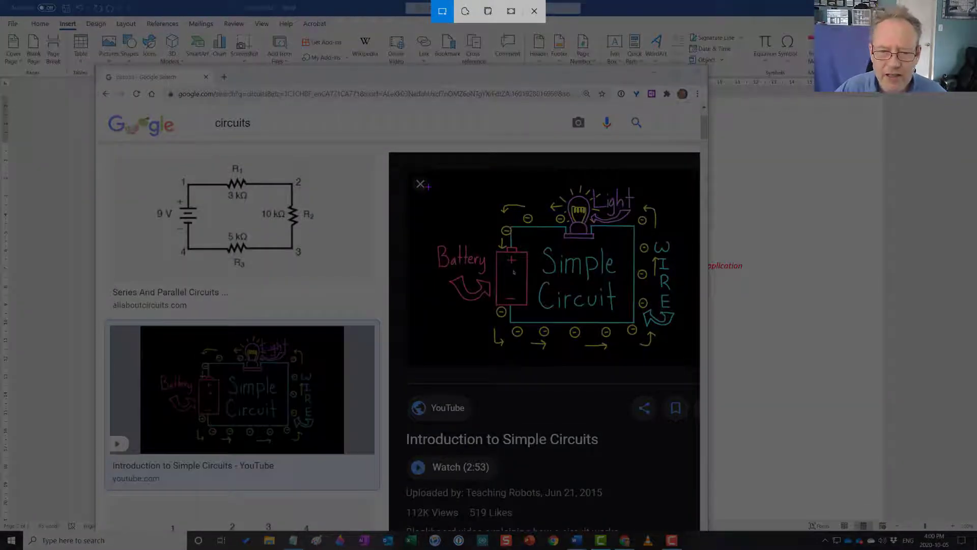
drag(427, 186, 648, 284)
click(961, 540)
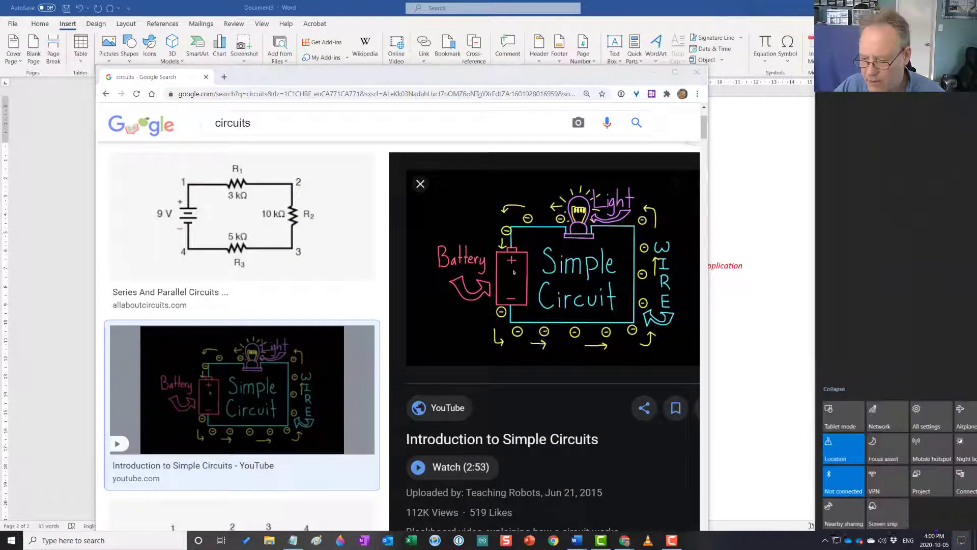
click(861, 520)
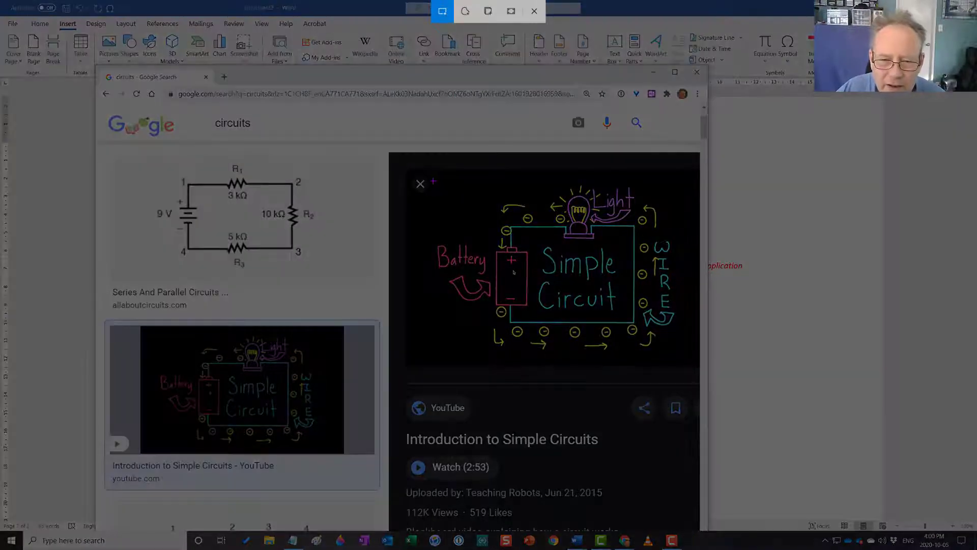
drag(433, 181, 683, 353)
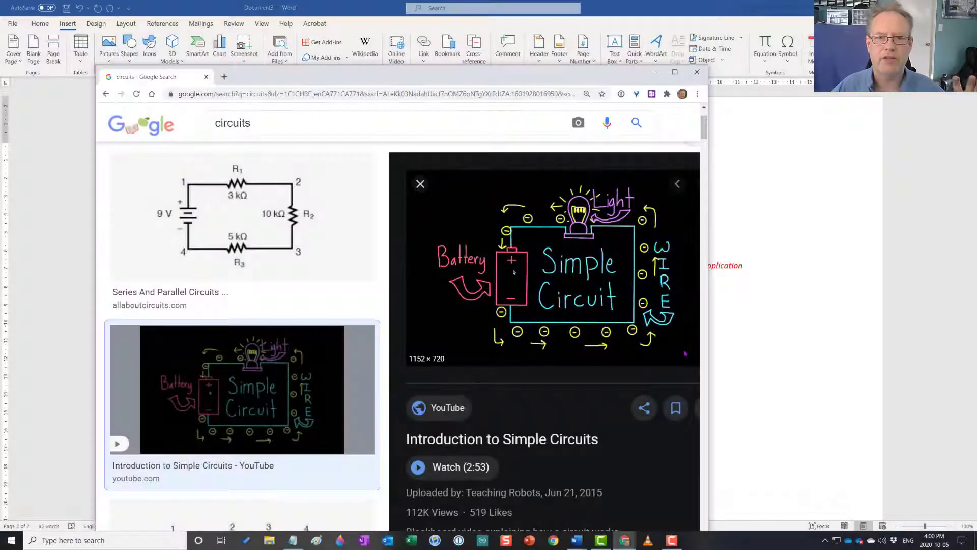
Return to the Word document, paste the snip below the "Motor Control for Application" title, and delete it again
click(840, 243)
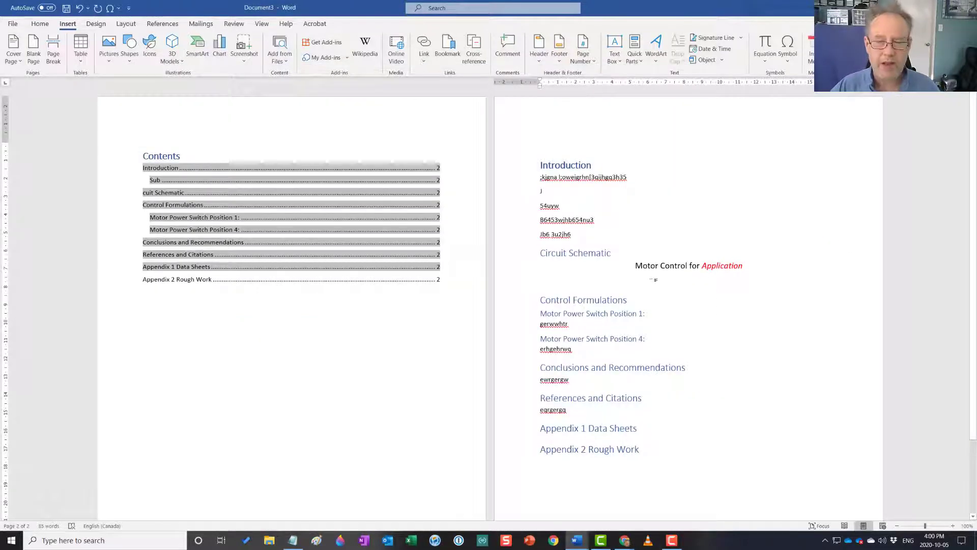
key(ctrl+v)
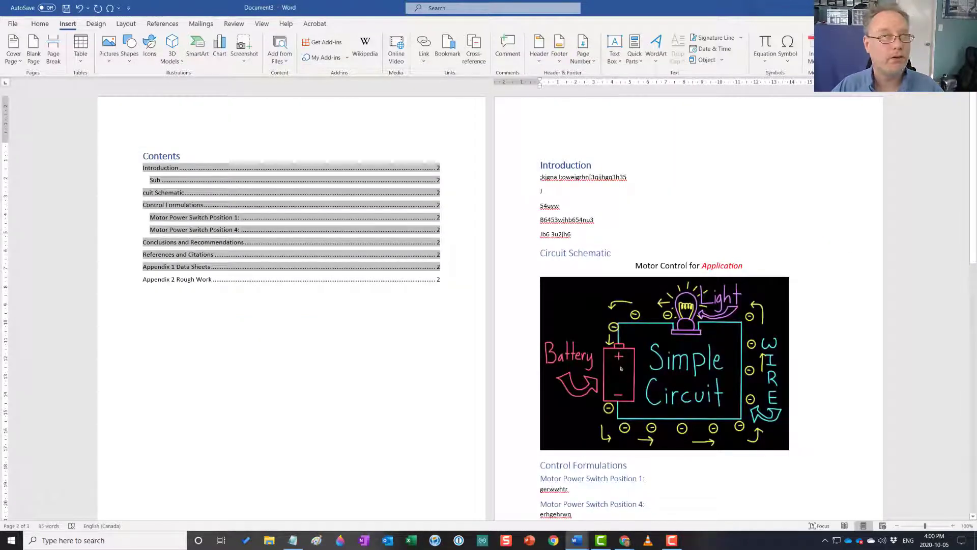
click(696, 325)
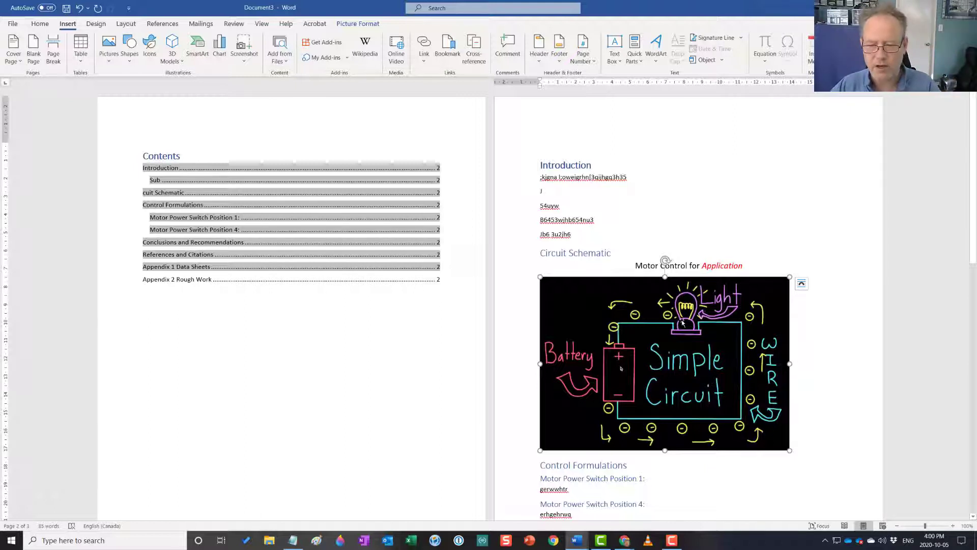
key(Delete)
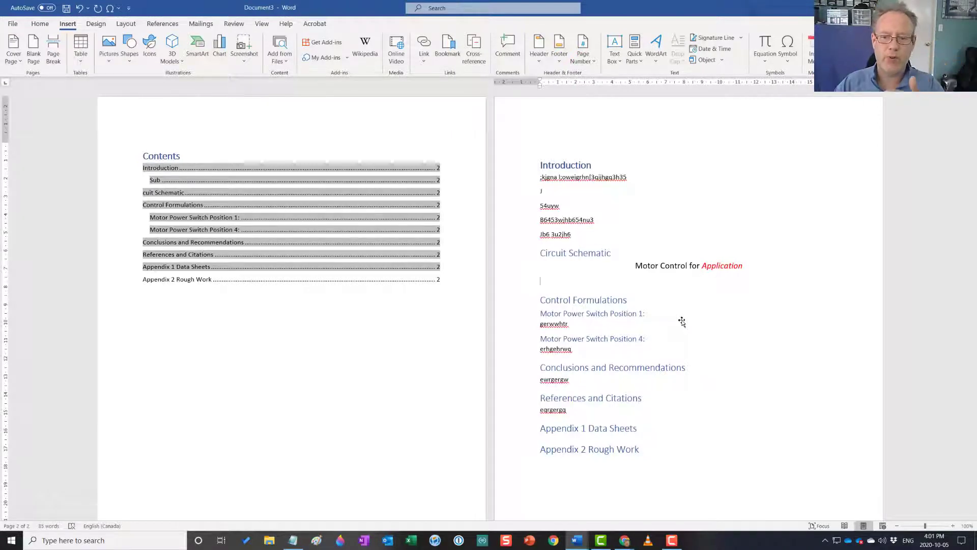
Insert the picture Motor Control.png from Dropbox\00 Humber Courses\ATMN 110\Bitmaps\Circuits - Control and Logic below the "Motor Control for Application" title
click(13, 23)
click(12, 28)
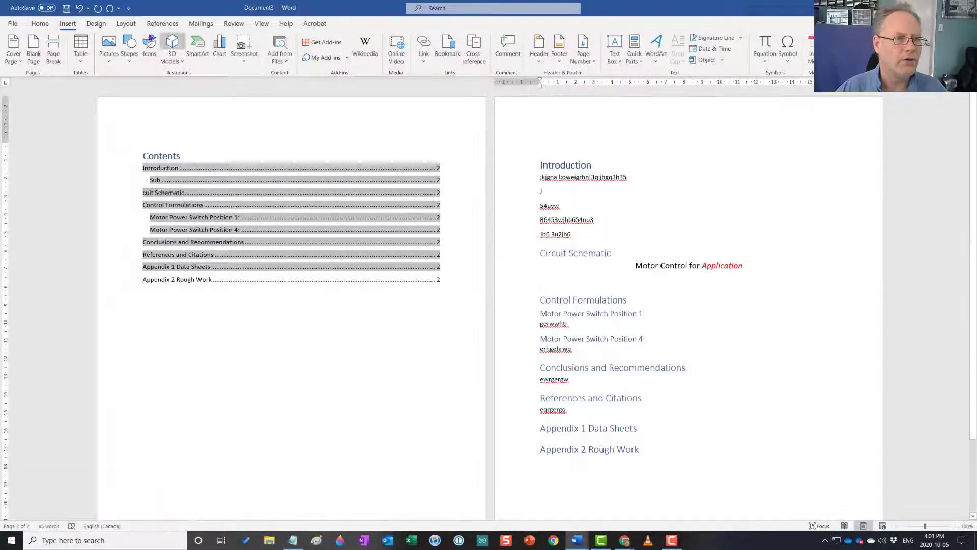
click(109, 51)
click(120, 89)
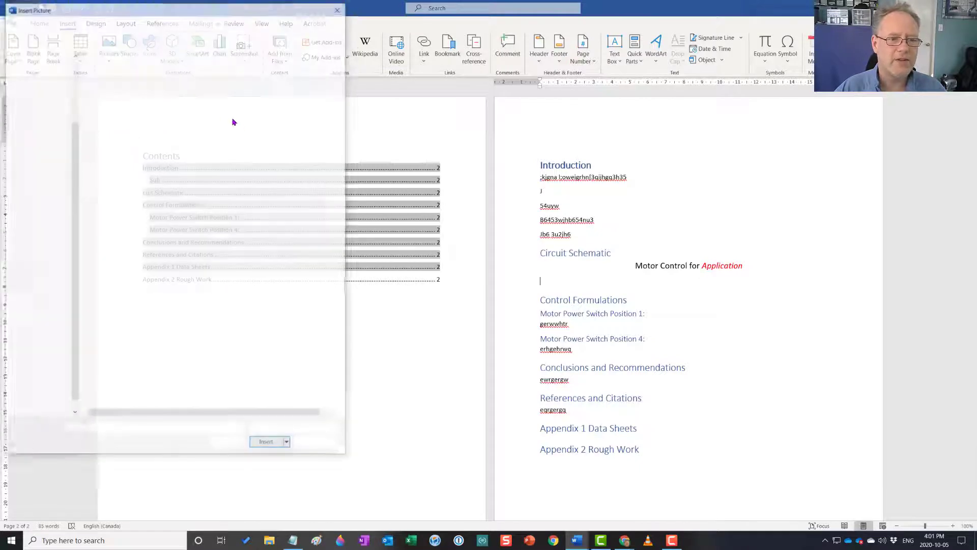
click(40, 74)
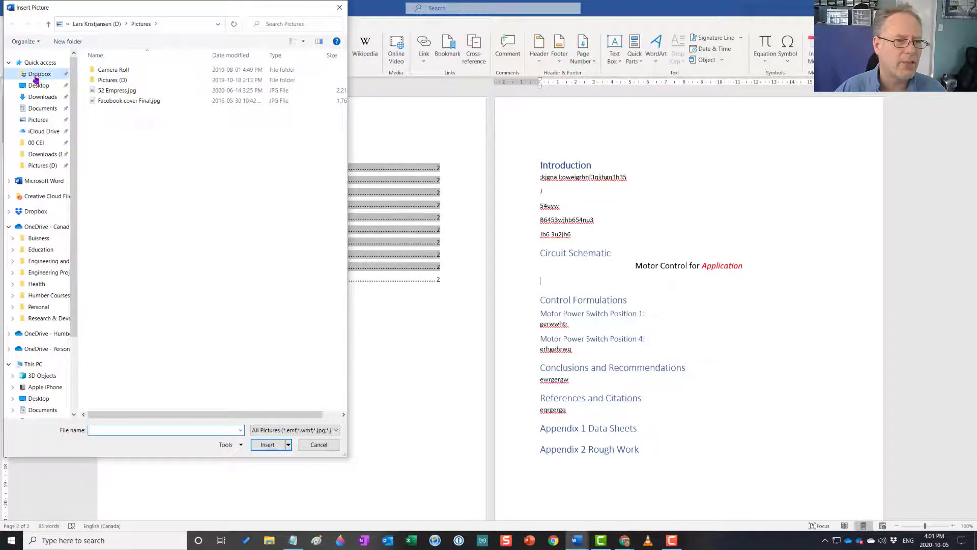
double_click(116, 100)
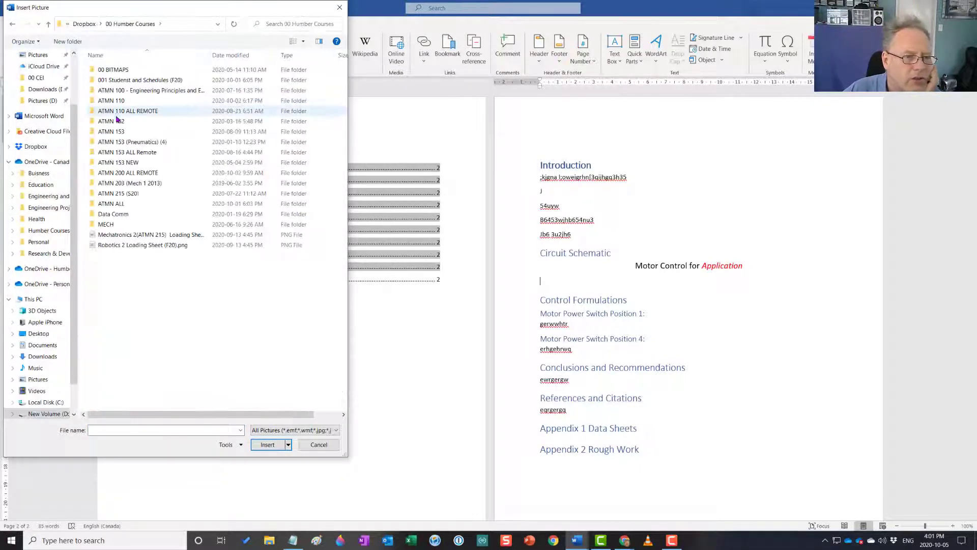
double_click(117, 101)
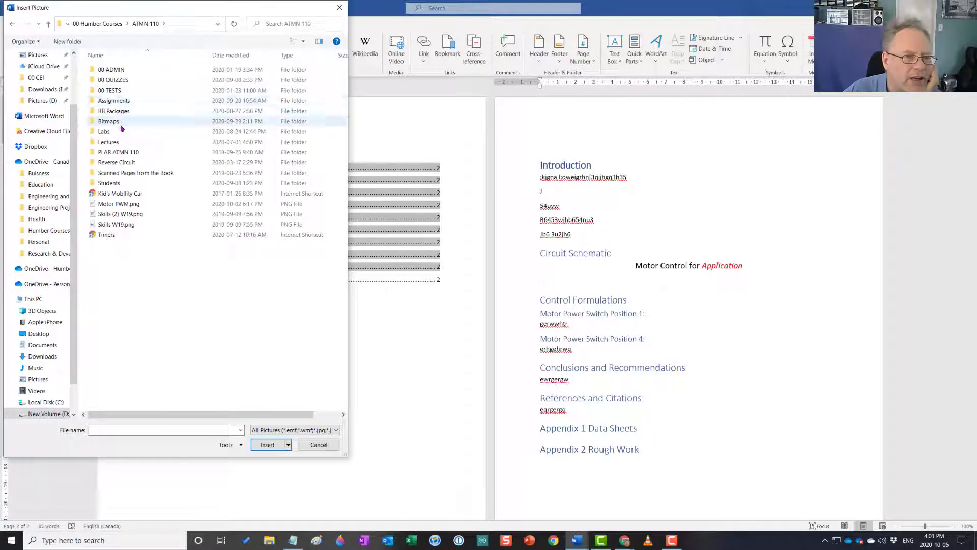
double_click(122, 122)
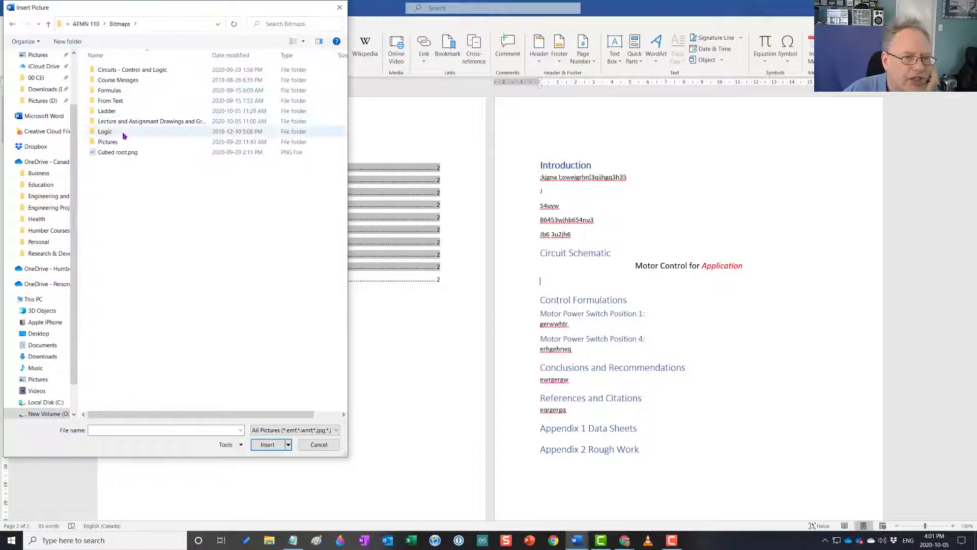
double_click(130, 71)
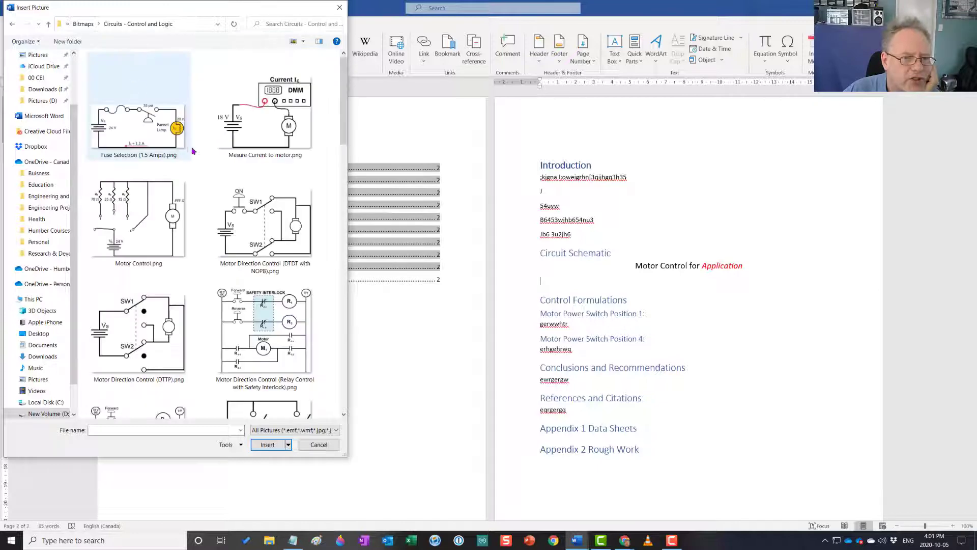
double_click(143, 250)
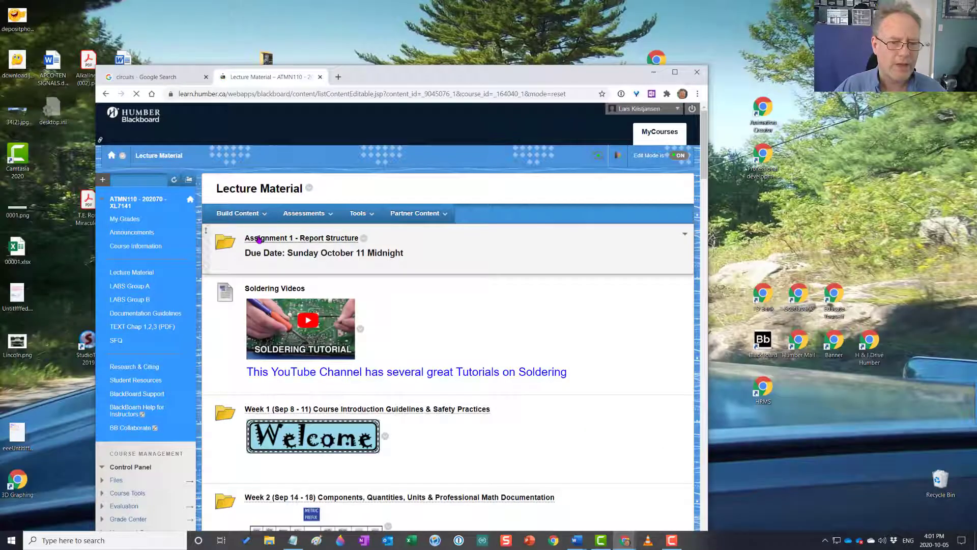
Switch to the assignment page in Chrome, open the HC385G 304 imperial.pdf motor data sheet and copy its HC385G-304 heading
scroll(285, 397, down, 6)
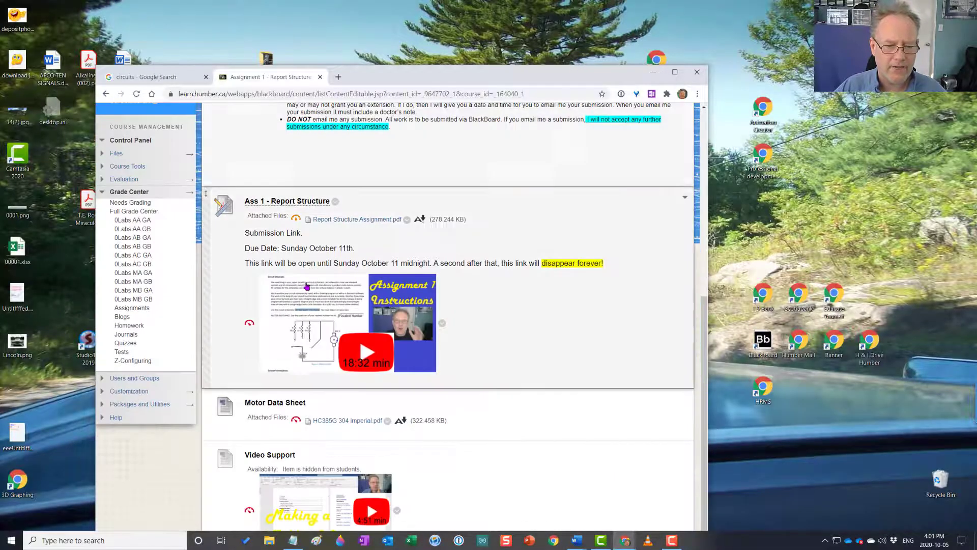
click(321, 425)
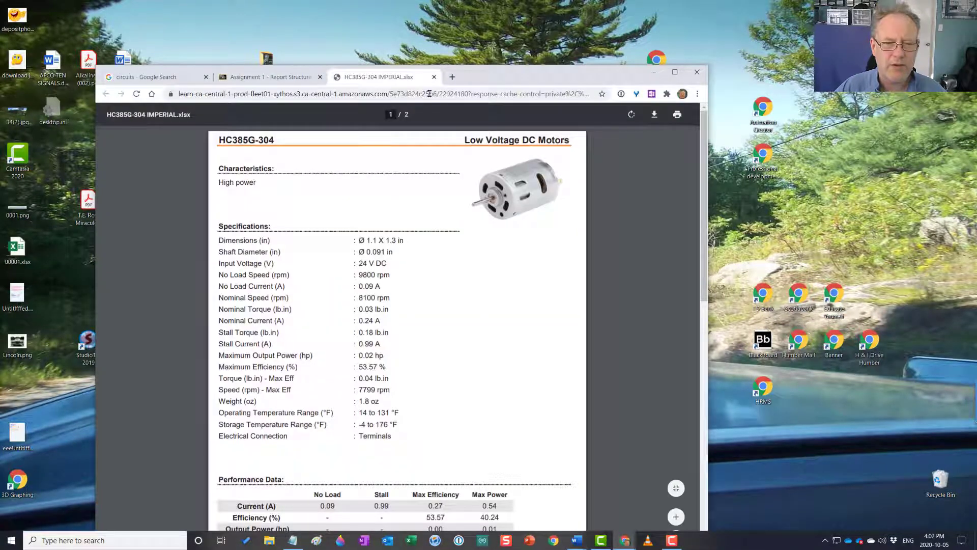
drag(481, 88, 486, 72)
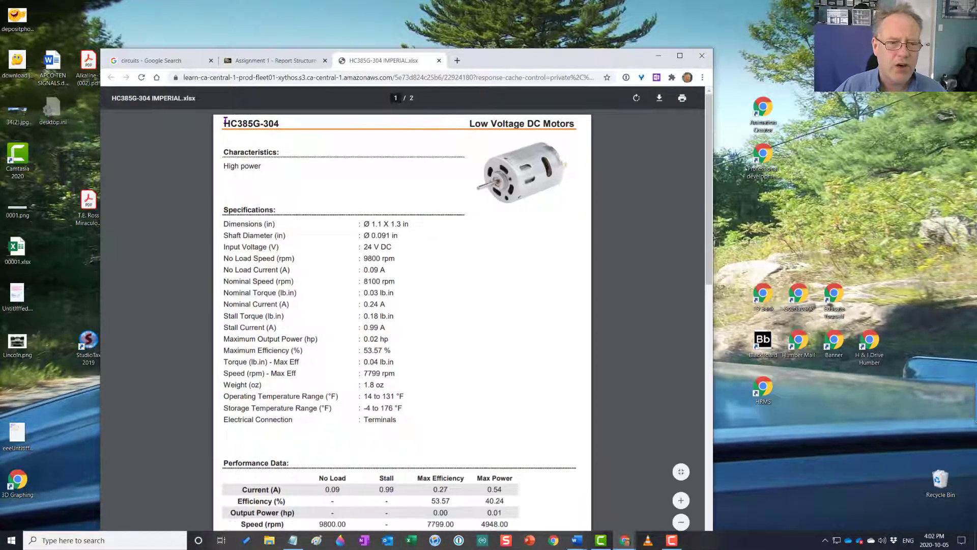
drag(225, 120, 278, 122)
right_click(271, 124)
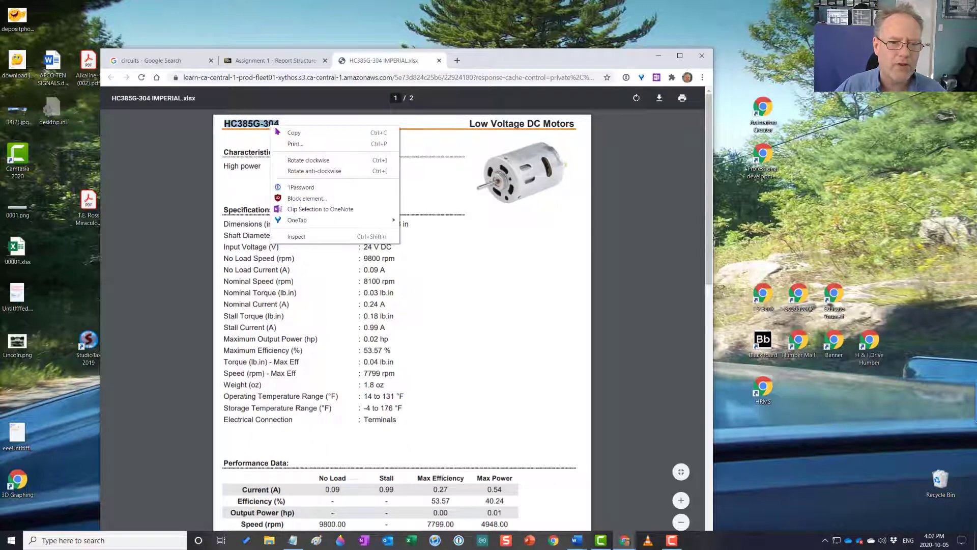
click(295, 134)
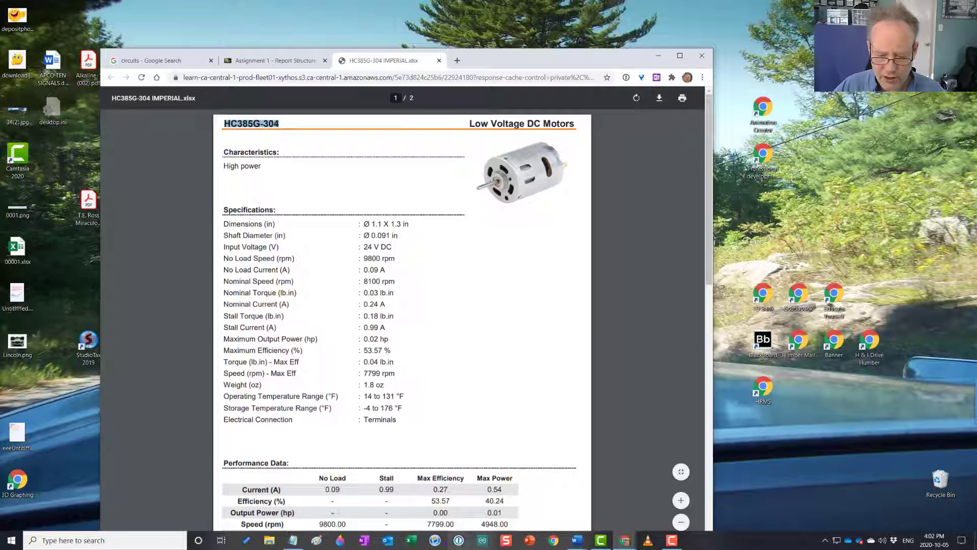
Open Motor Control.png in Paint from File Explorer and place the copied text HC385G-304 beside the motor's upper lead
click(270, 541)
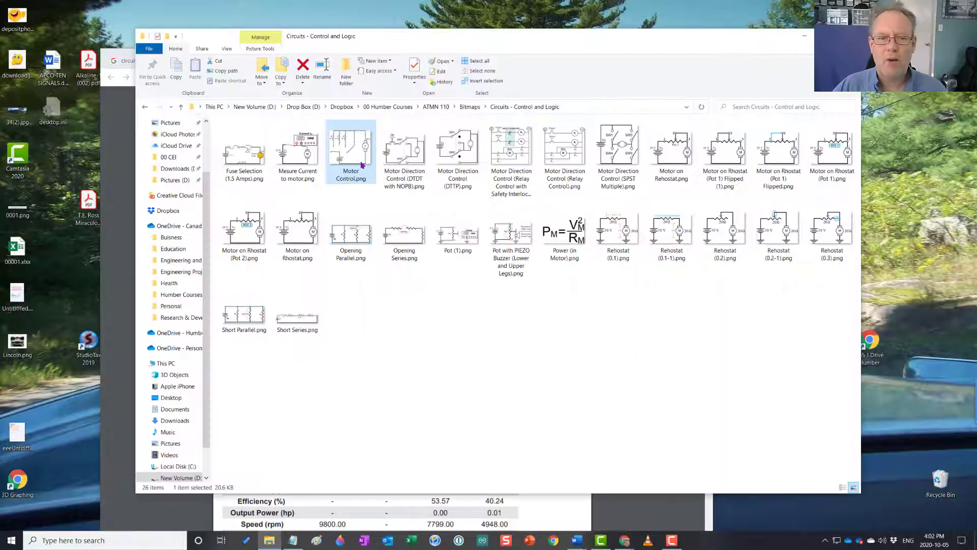
double_click(365, 164)
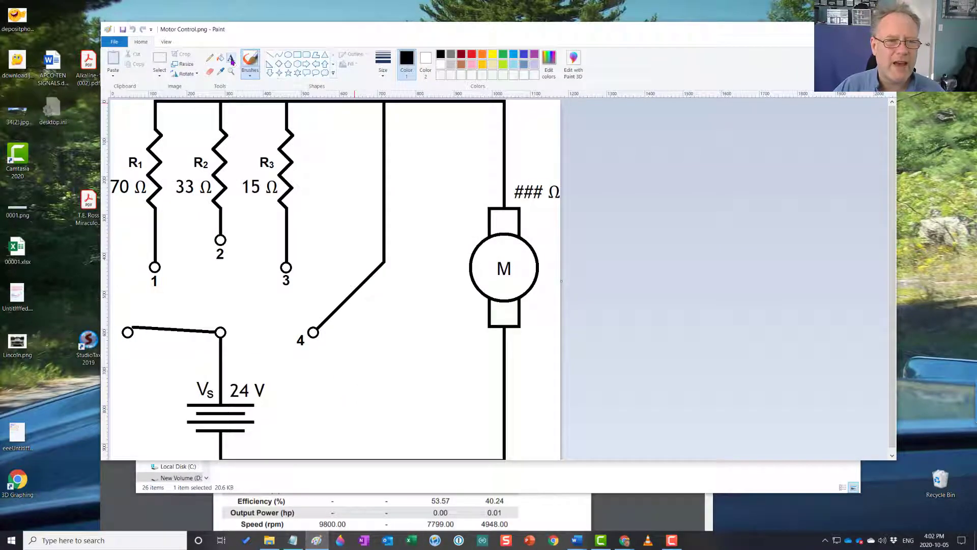
drag(329, 303, 614, 412)
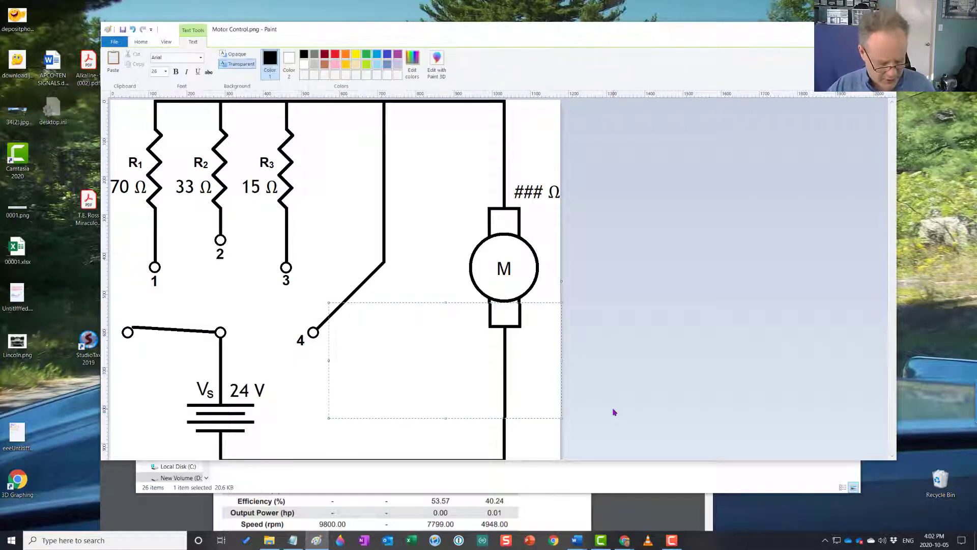
key(ctrl+v)
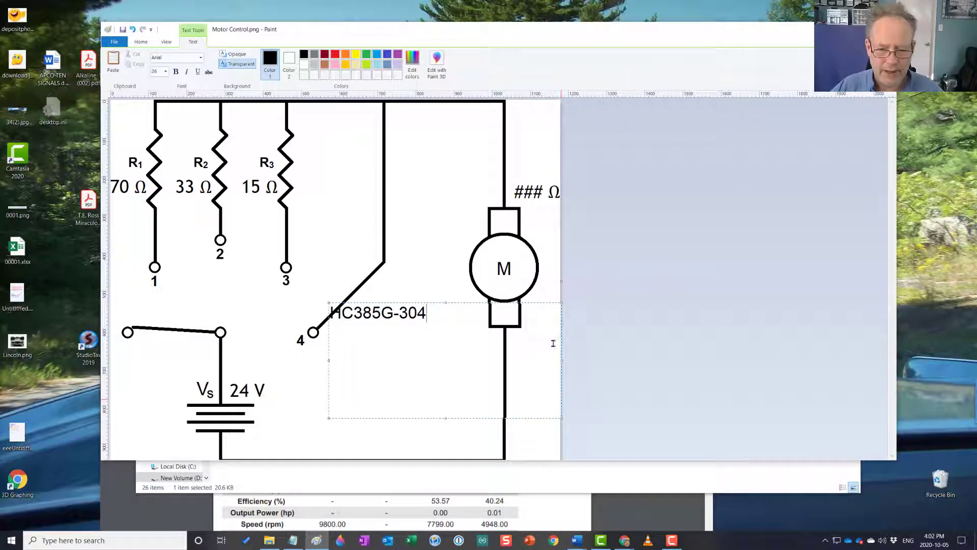
drag(561, 362, 458, 362)
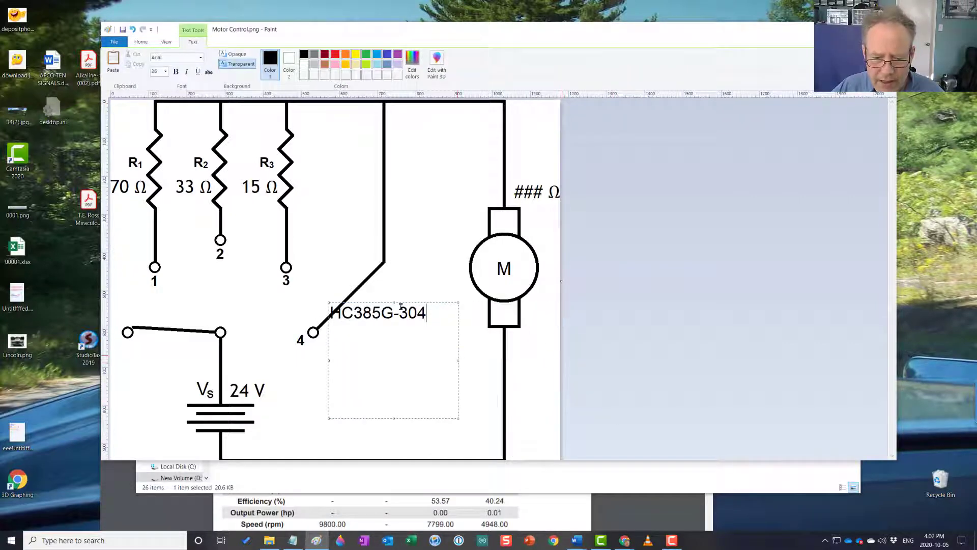
drag(387, 304, 456, 182)
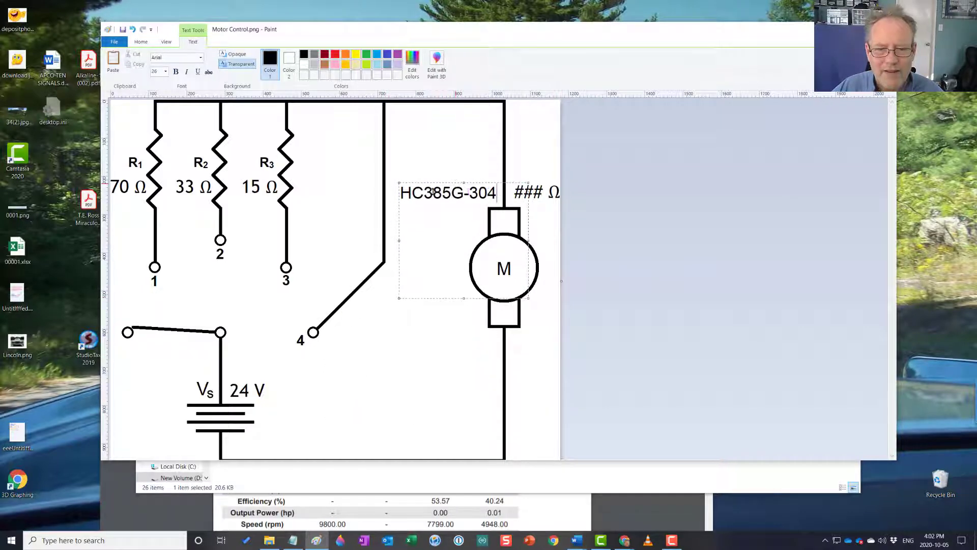
Set the font size of the HC385G-304 label to 20 and finish the text
key(ctrl+a)
click(167, 71)
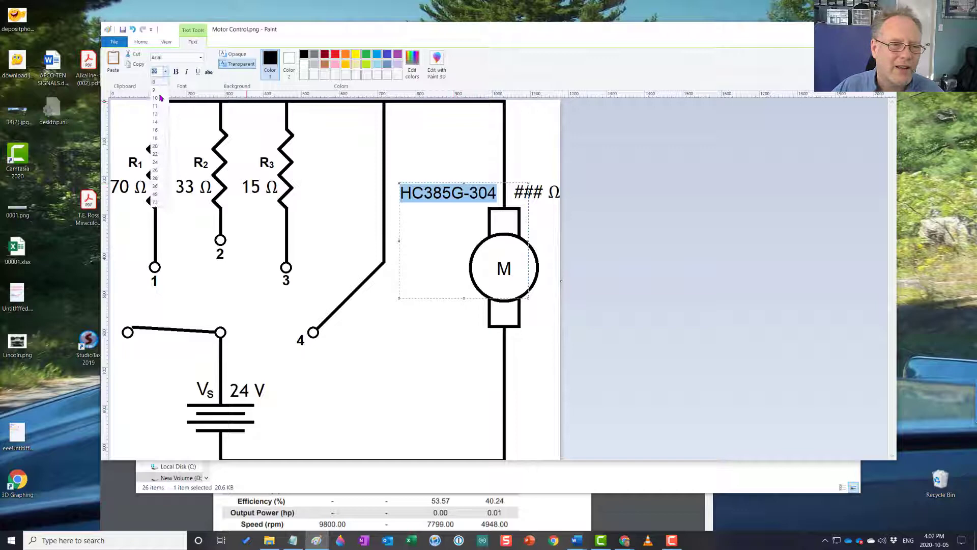
click(156, 127)
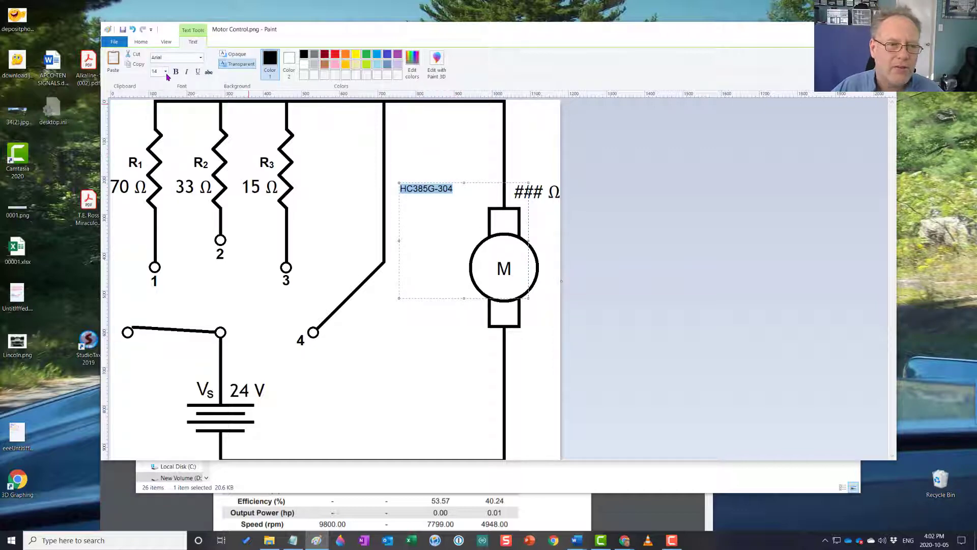
click(166, 72)
click(162, 148)
click(165, 140)
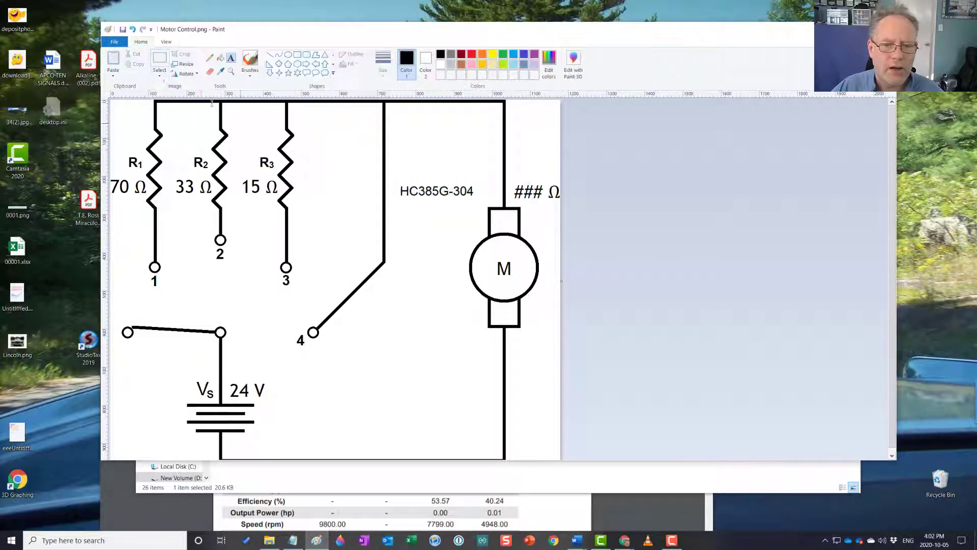
Select the HC385G-304 label as an image area and move it closer to the motor's lead
click(160, 59)
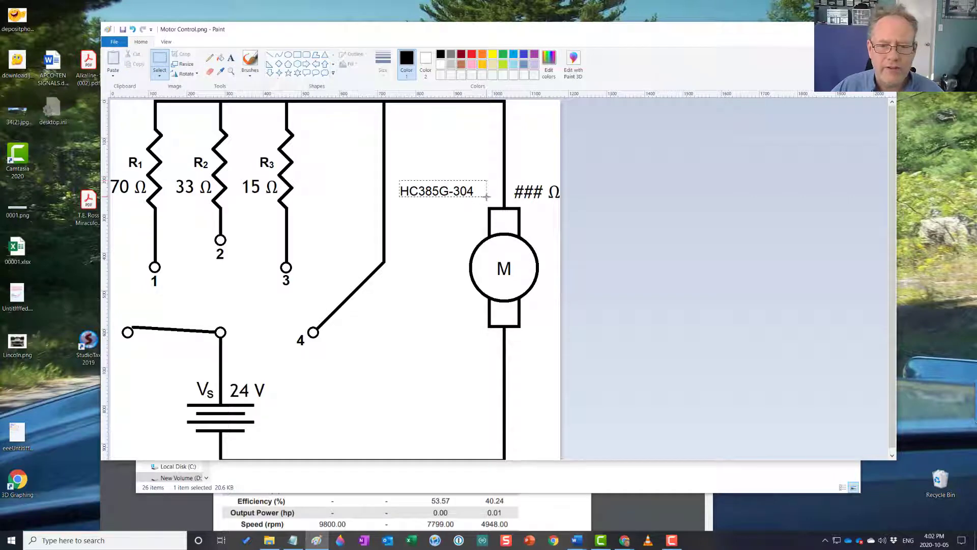
drag(450, 192, 475, 195)
click(467, 160)
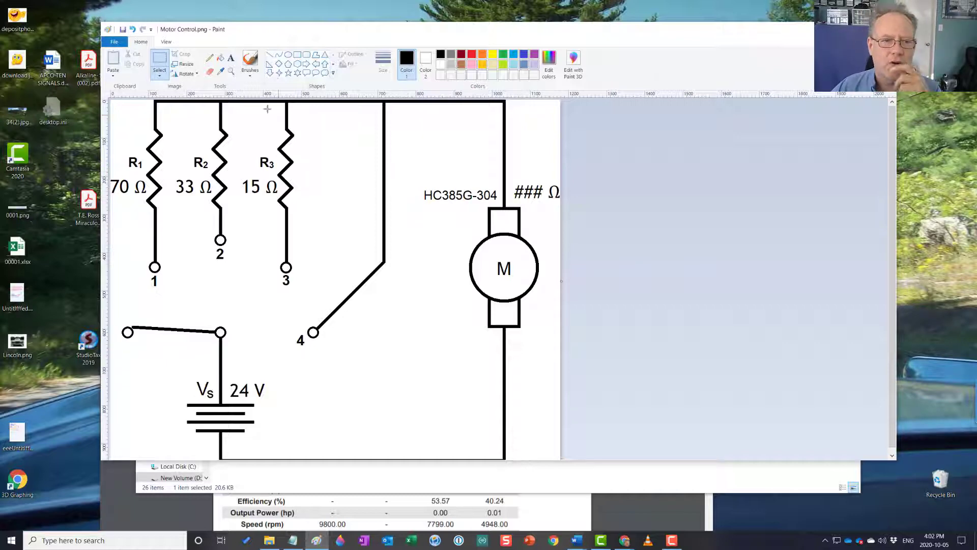
Select the entire labelled circuit picture in Paint and copy it
right_click(265, 165)
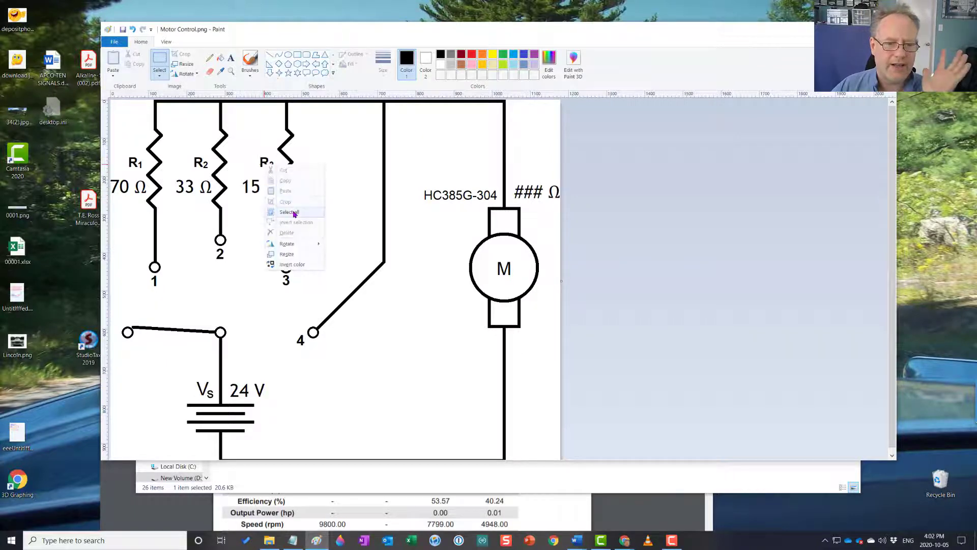
click(294, 214)
right_click(294, 214)
click(301, 229)
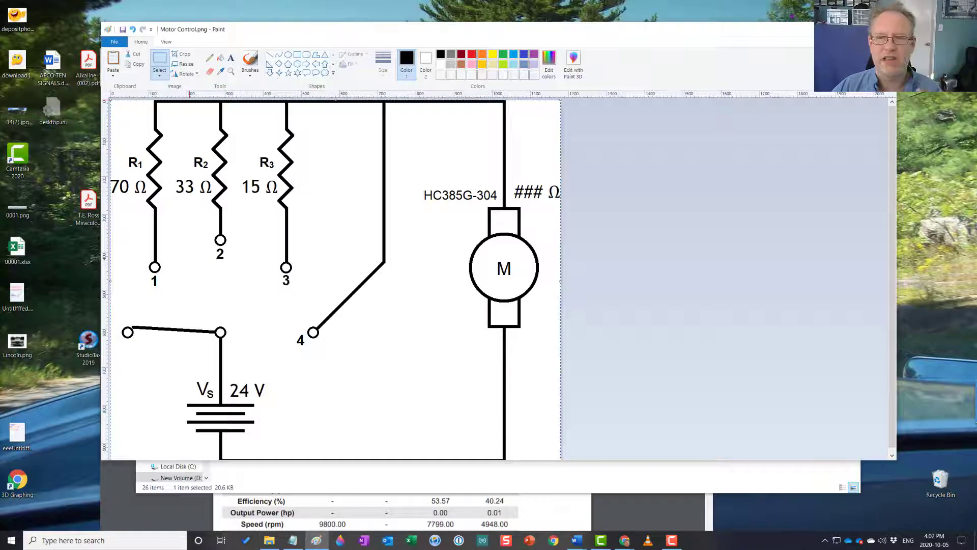
Minimize Paint and switch back to the Word report with the circuit picture
click(840, 29)
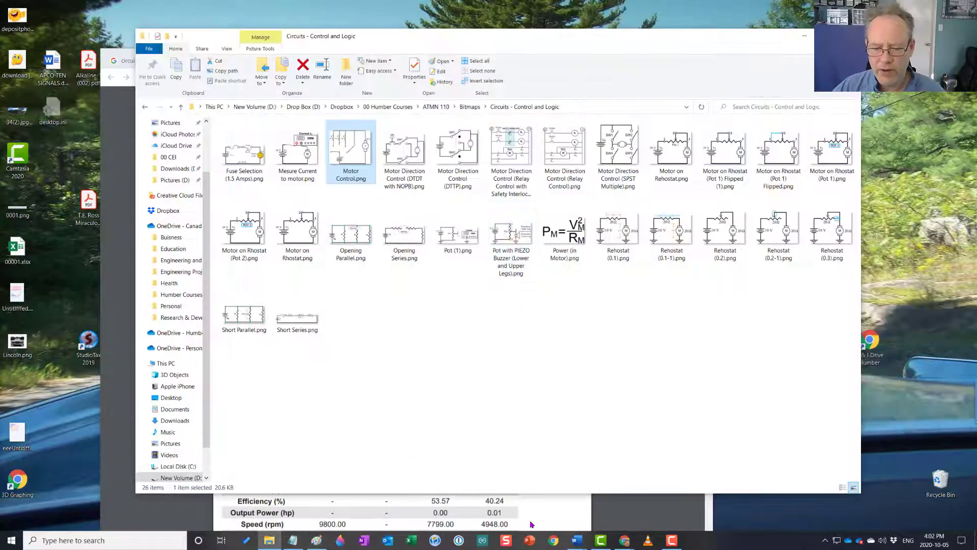
click(532, 524)
click(850, 292)
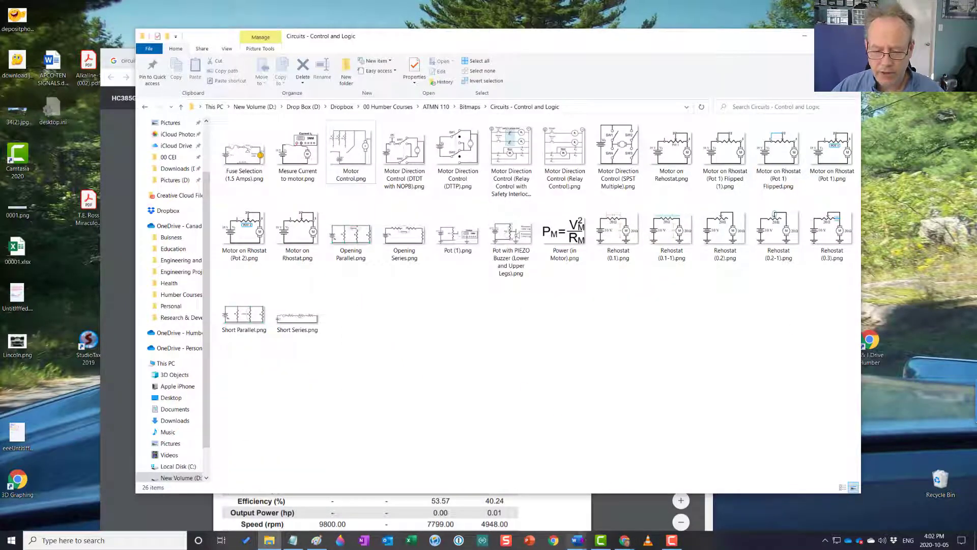
mouse_move(576, 540)
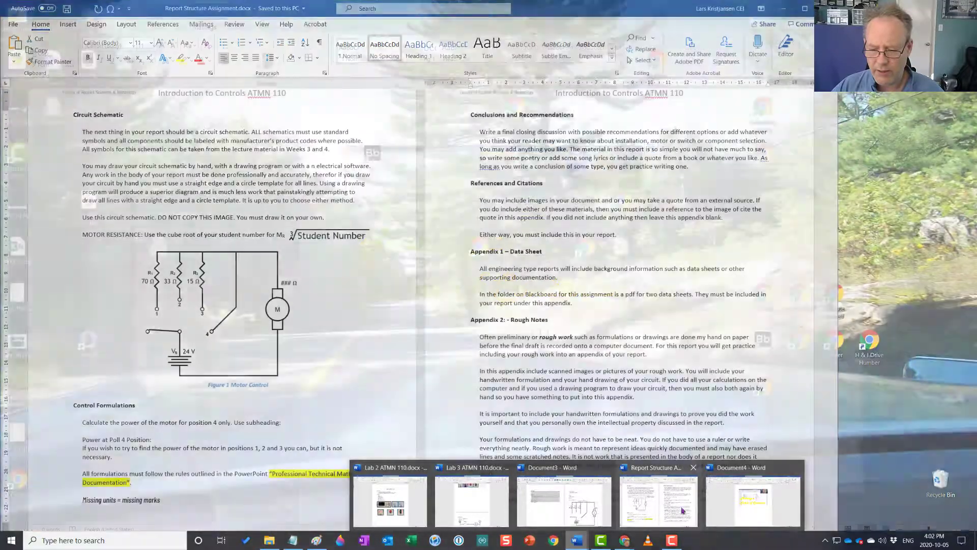
click(566, 501)
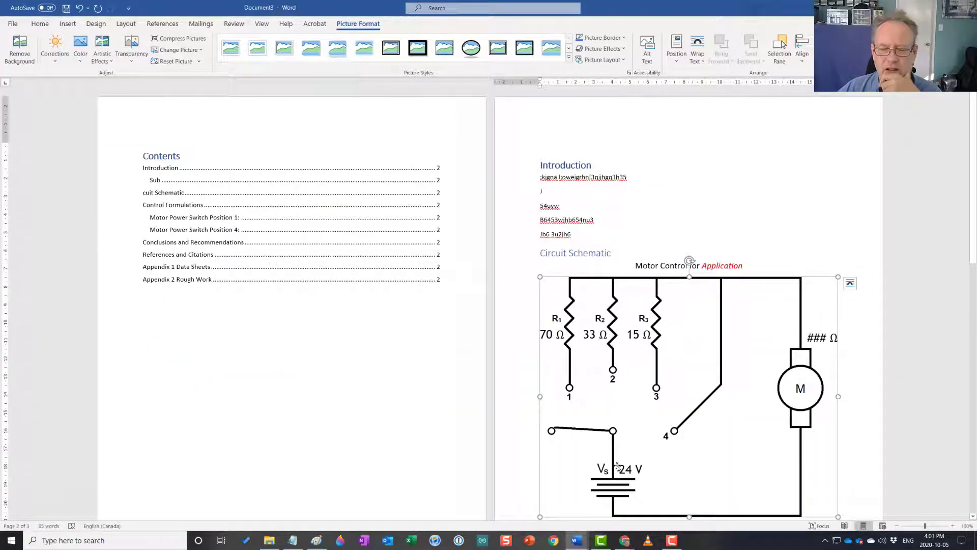
Return to Paint and close Motor Control.png without saving the changes
click(317, 540)
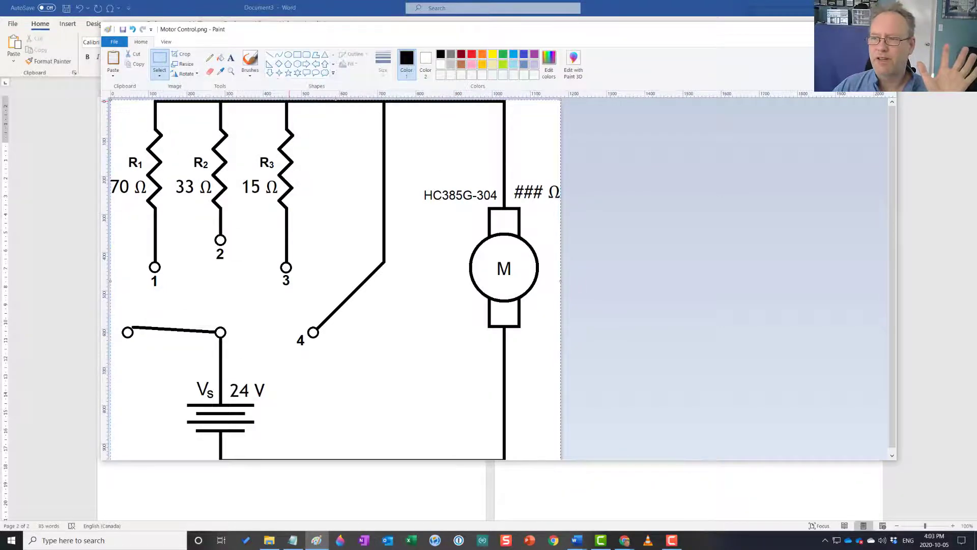
click(885, 29)
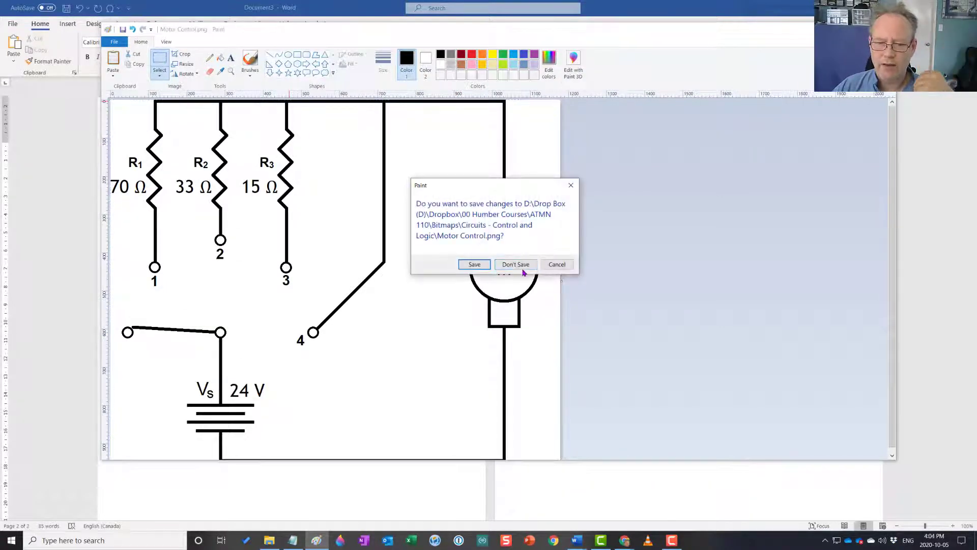
click(522, 267)
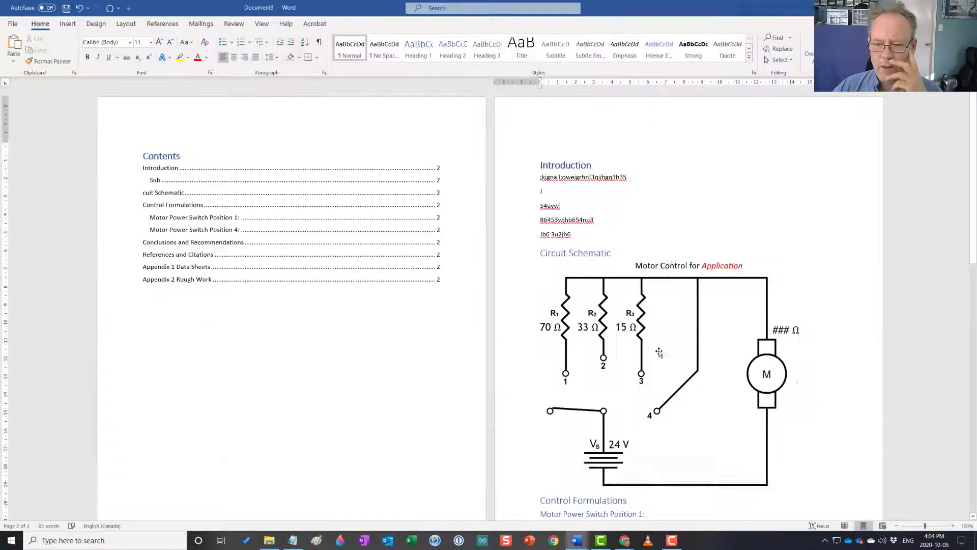
Replace the circuit picture in the report with the labelled version from the file "Motor Control .png"
click(660, 351)
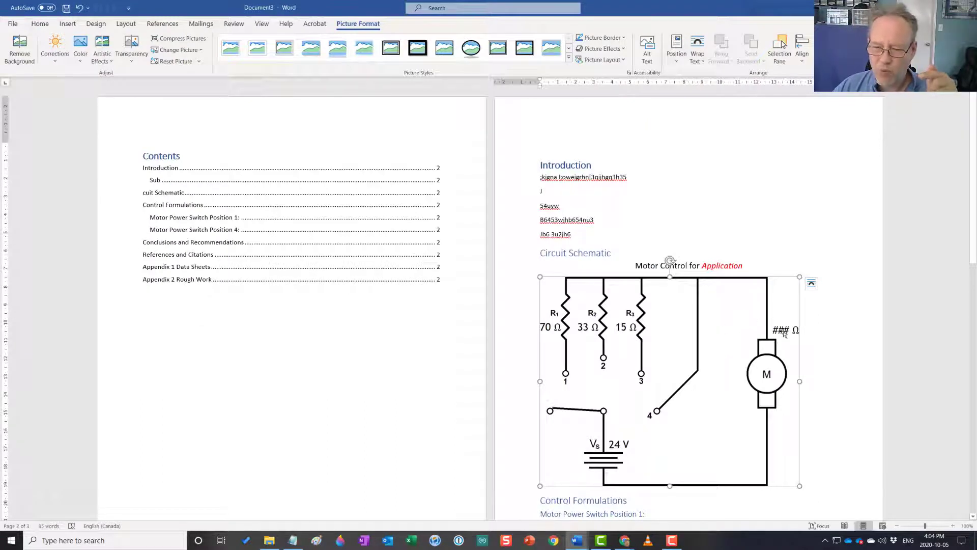
right_click(726, 328)
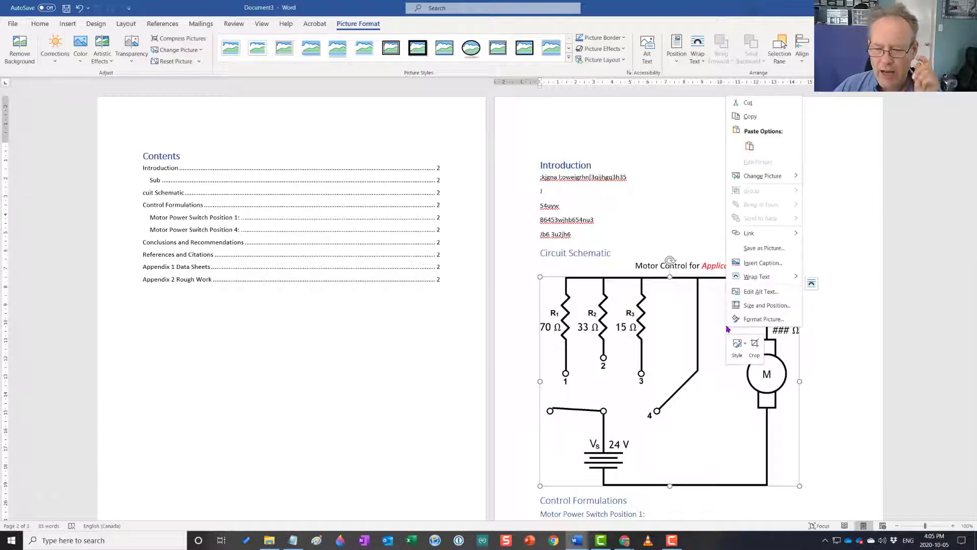
mouse_move(745, 282)
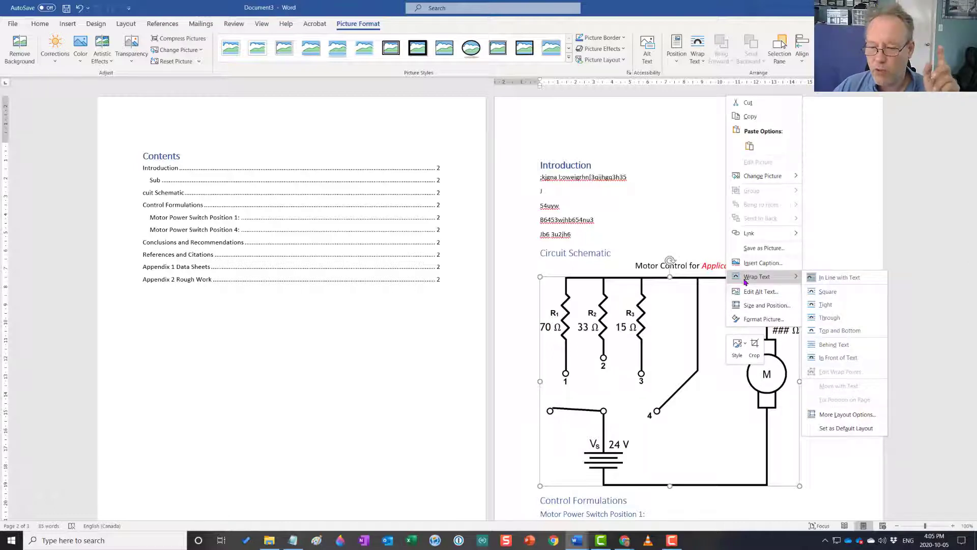
mouse_move(753, 175)
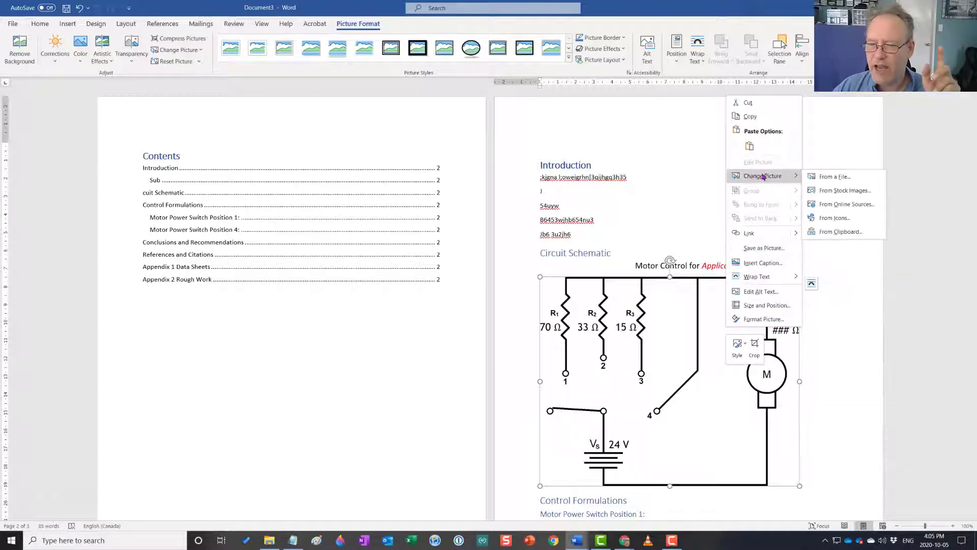
click(835, 176)
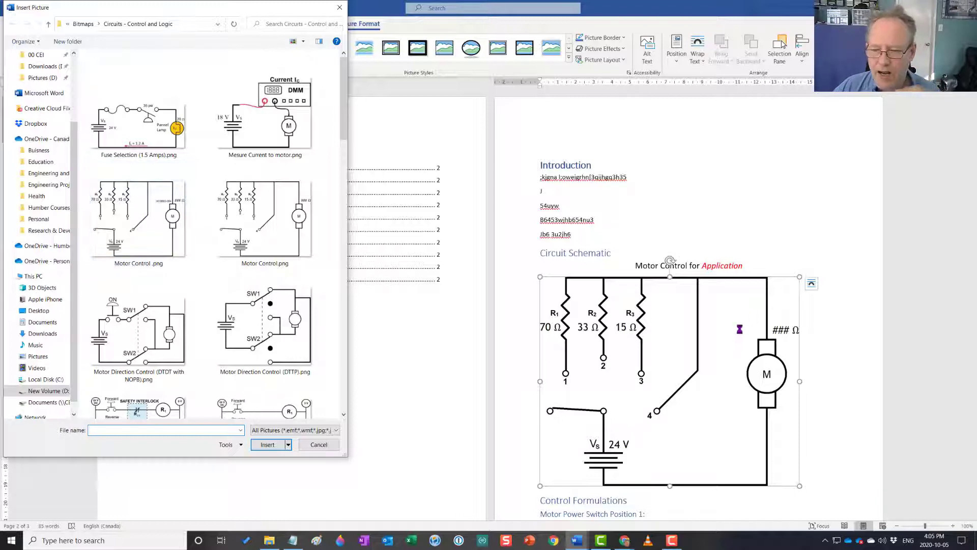
double_click(143, 220)
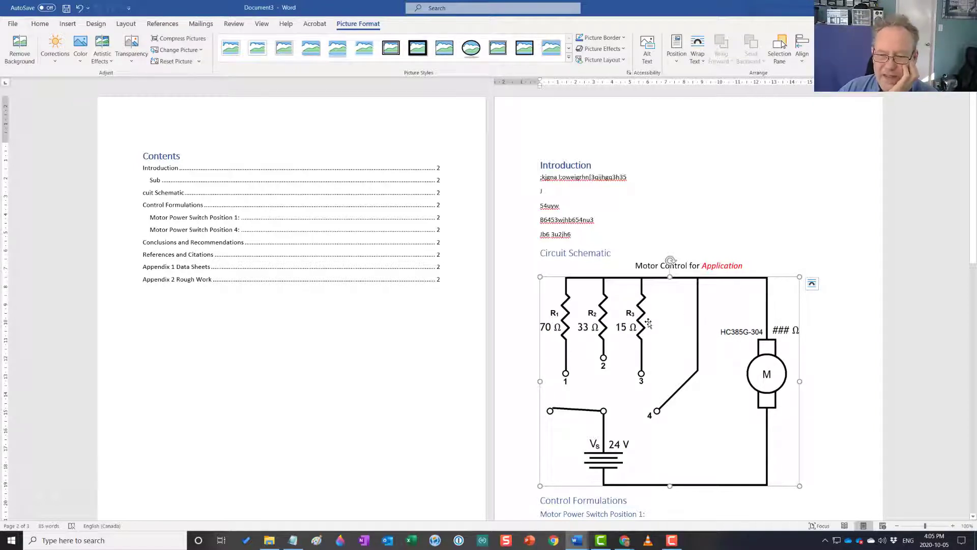
Set the text wrapping of the circuit picture to Square
scroll(627, 291, down, 3)
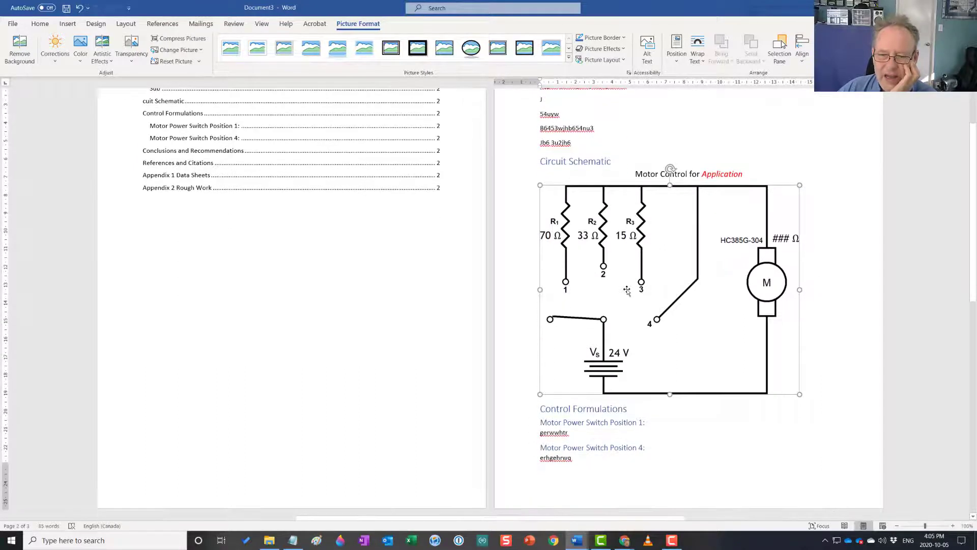
right_click(627, 290)
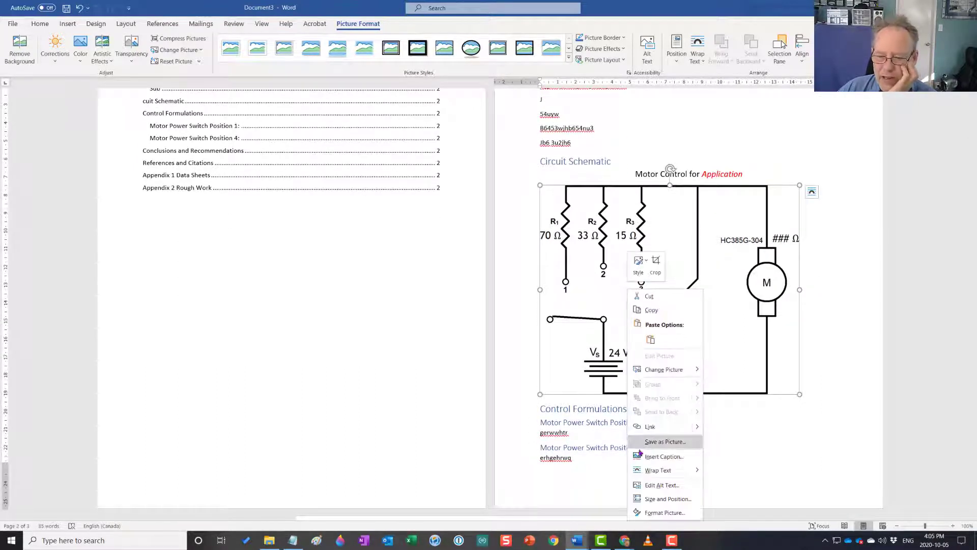
mouse_move(649, 471)
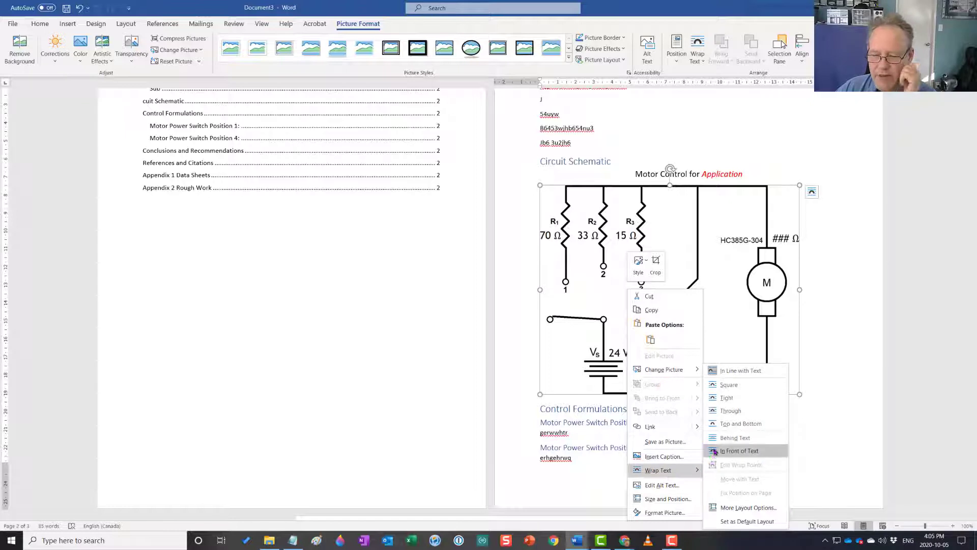
click(736, 389)
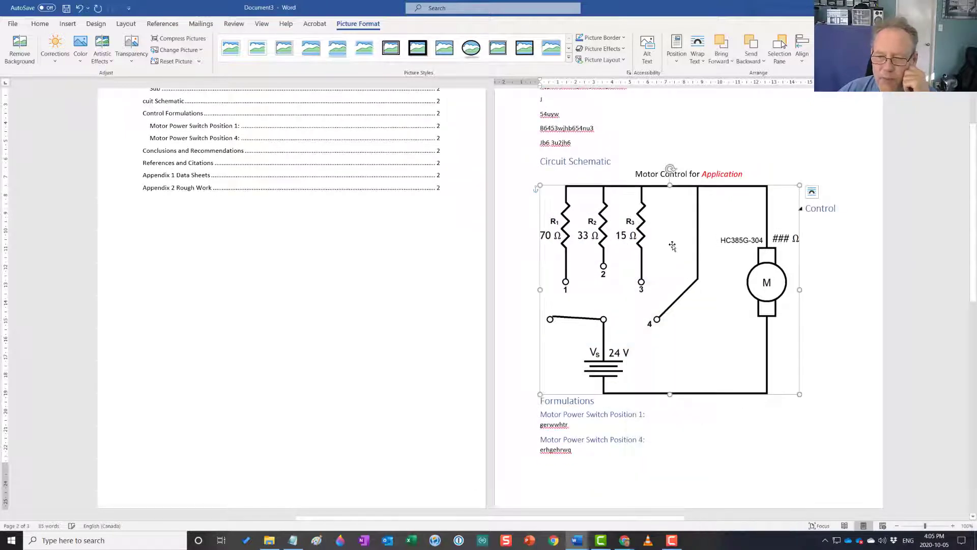
Move the circuit picture down to the last page and back up beneath the Circuit Schematic heading
drag(672, 242, 676, 305)
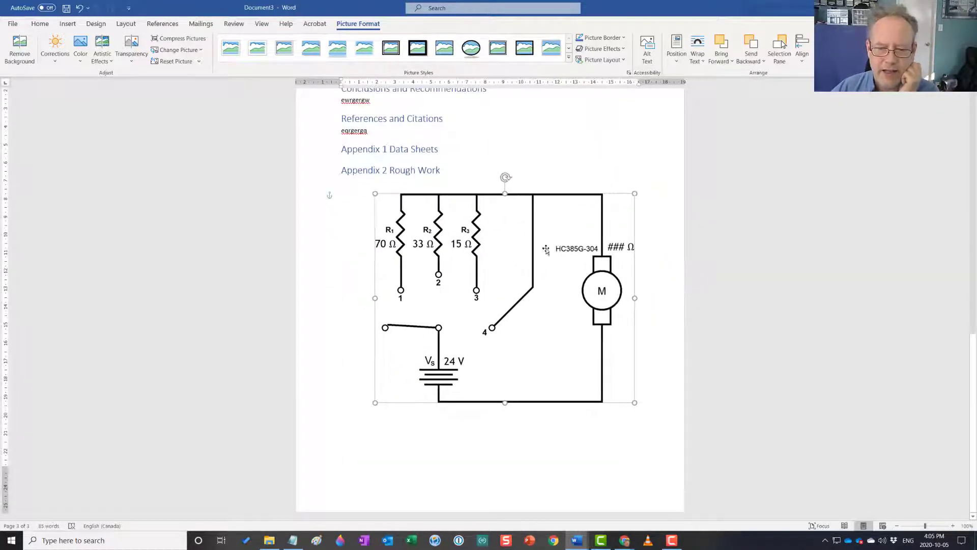
right_click(532, 255)
scroll(517, 268, up, 3)
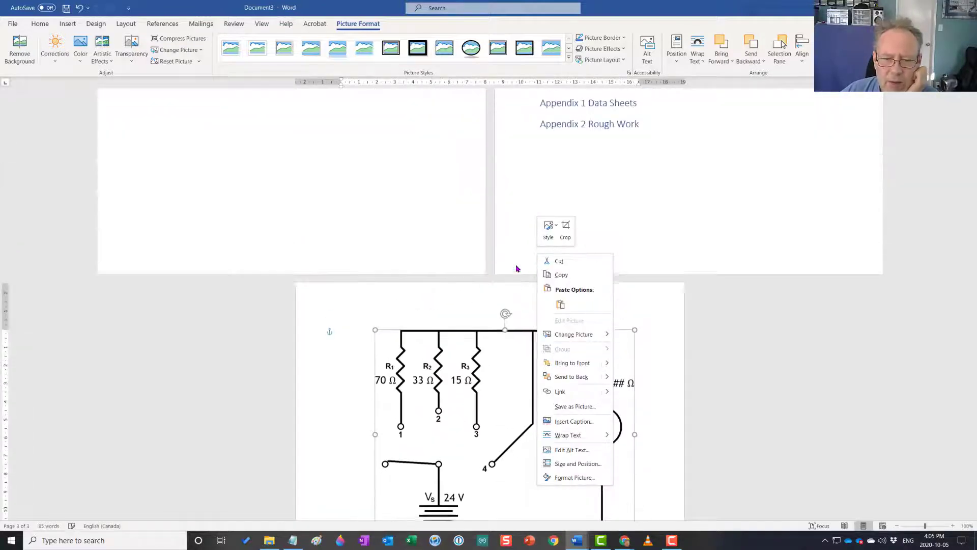
drag(637, 374, 728, 201)
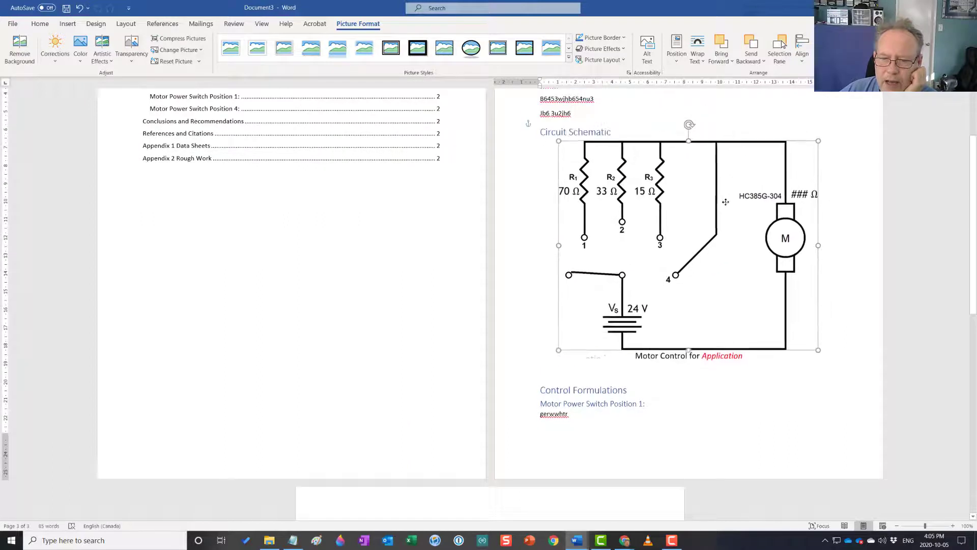
right_click(725, 204)
click(758, 328)
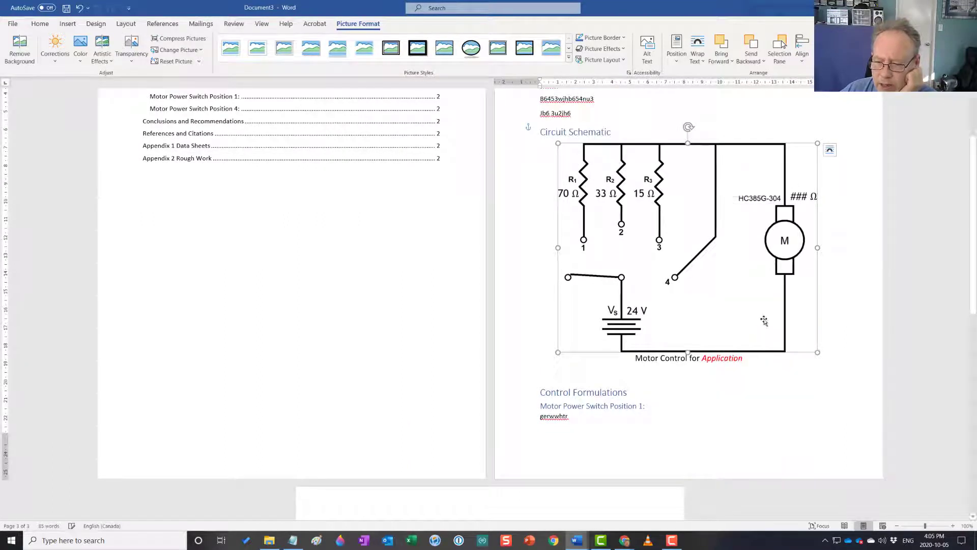
Set the circuit picture's text wrapping to In Front of Text and move it below the Motor Control title line
right_click(724, 263)
mouse_move(756, 349)
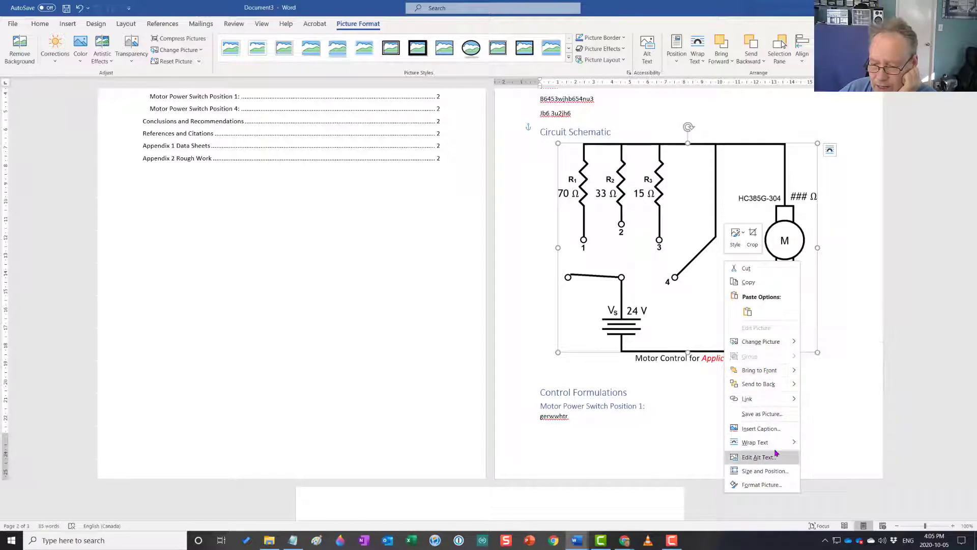
mouse_move(778, 442)
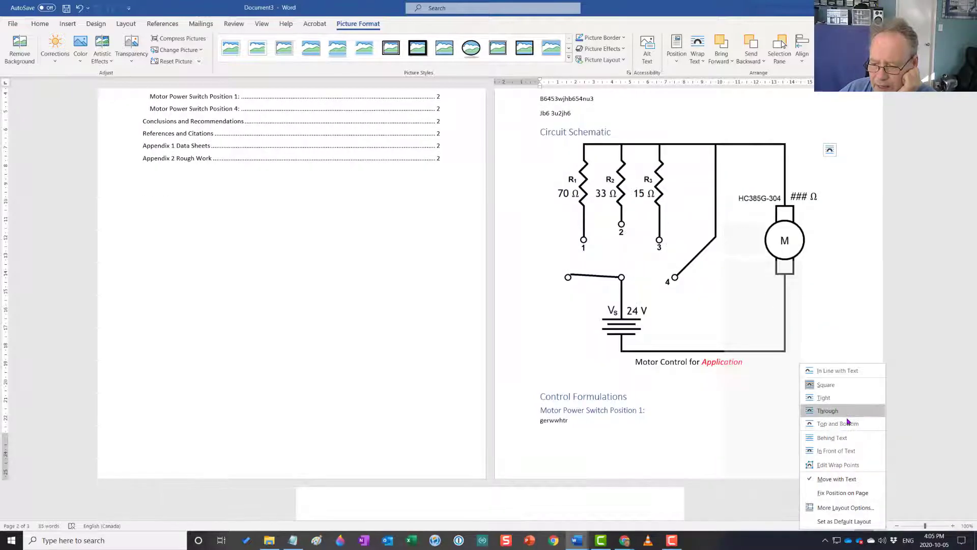
click(850, 437)
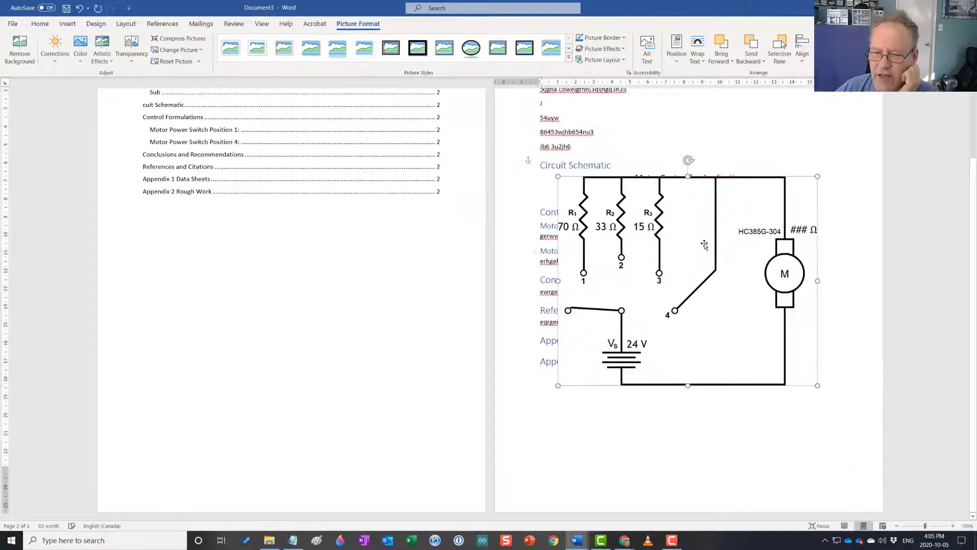
drag(700, 231, 687, 255)
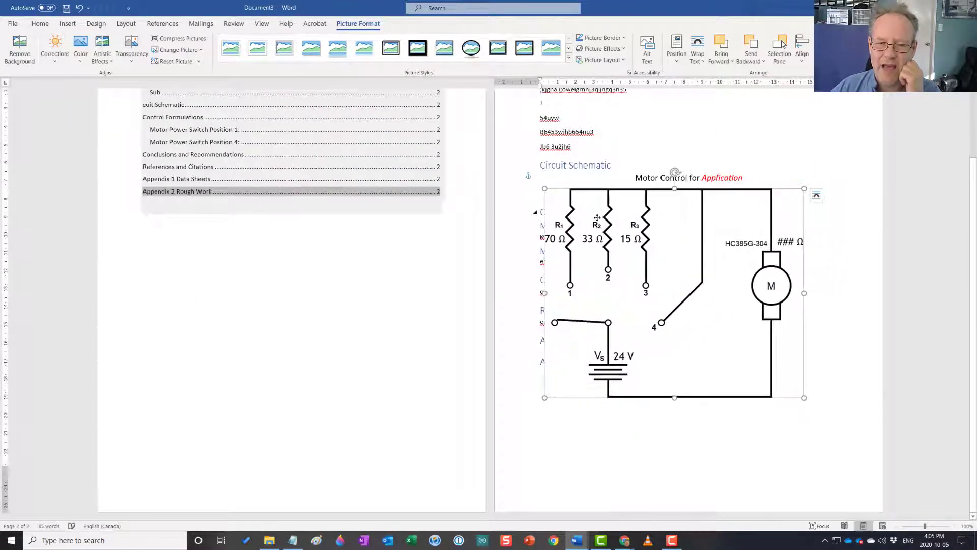
drag(597, 219, 637, 227)
Add blank lines beneath the Motor Control title to push Control Formulations down, and move the circuit picture up under the title
click(562, 199)
key(Return)
key(Return)
key(Return)
key(Return)
key(Return)
key(Return)
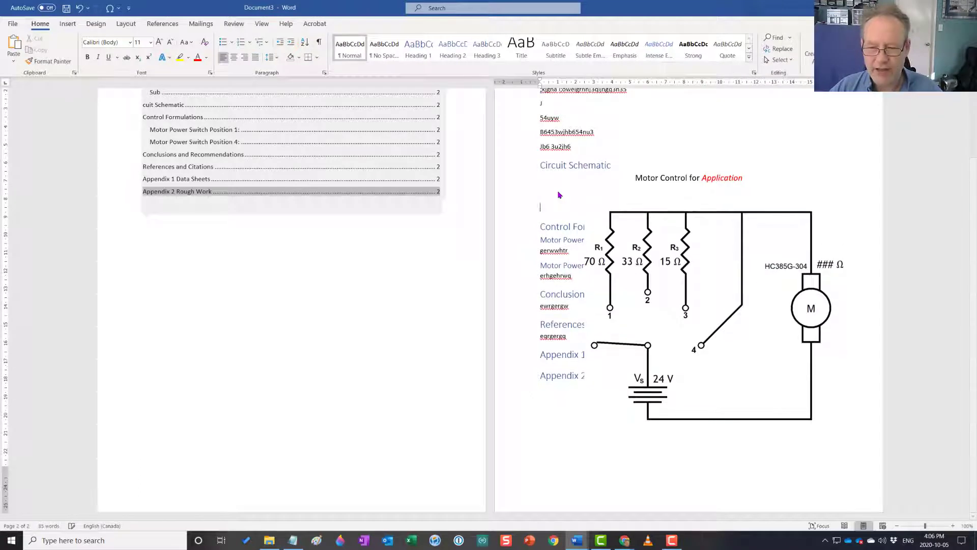
key(Return)
key(Return)
key(Return)
key(Return)
key(Return)
key(Return)
key(Return)
drag(716, 428, 716, 234)
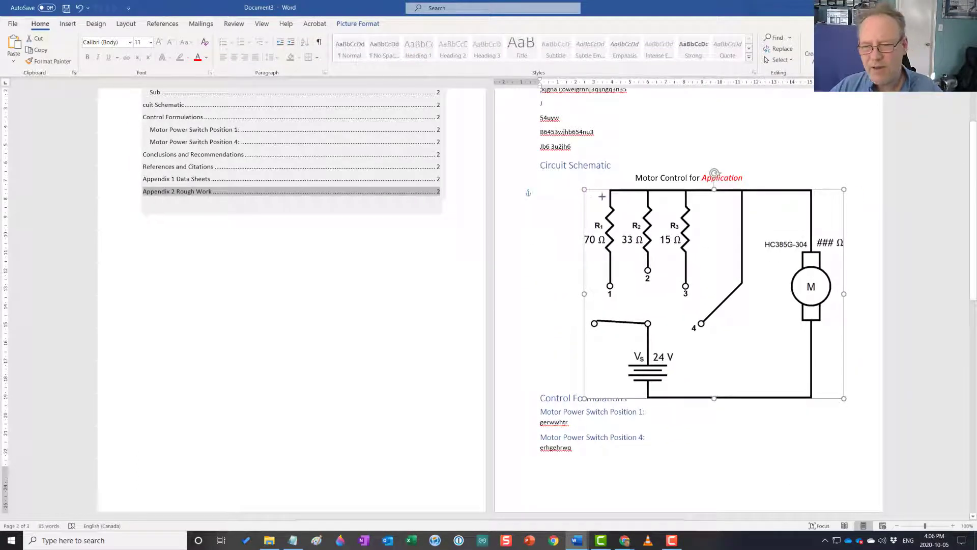
Shrink the circuit picture proportionally to fit the space above Control Formulations, and delete one surplus blank line before that heading
drag(583, 188, 671, 206)
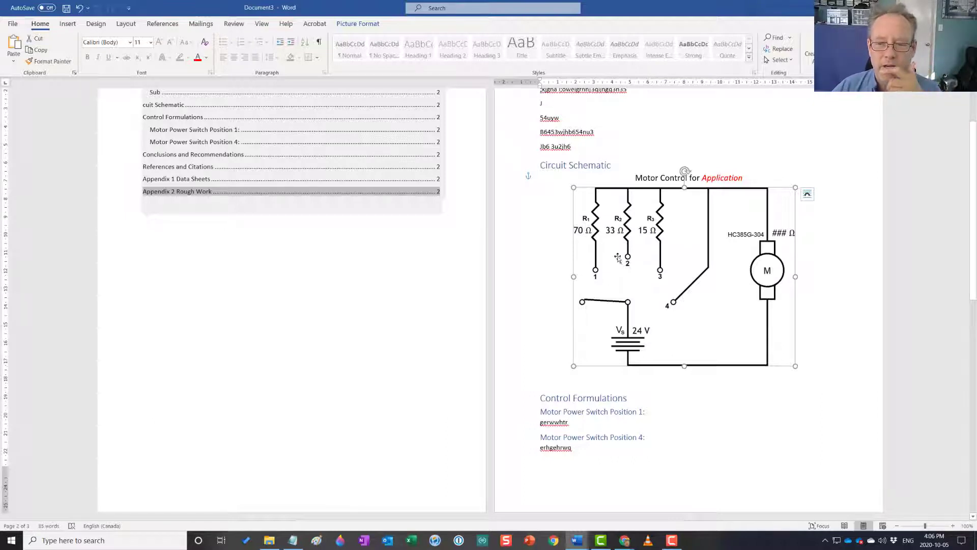
click(578, 374)
key(Delete)
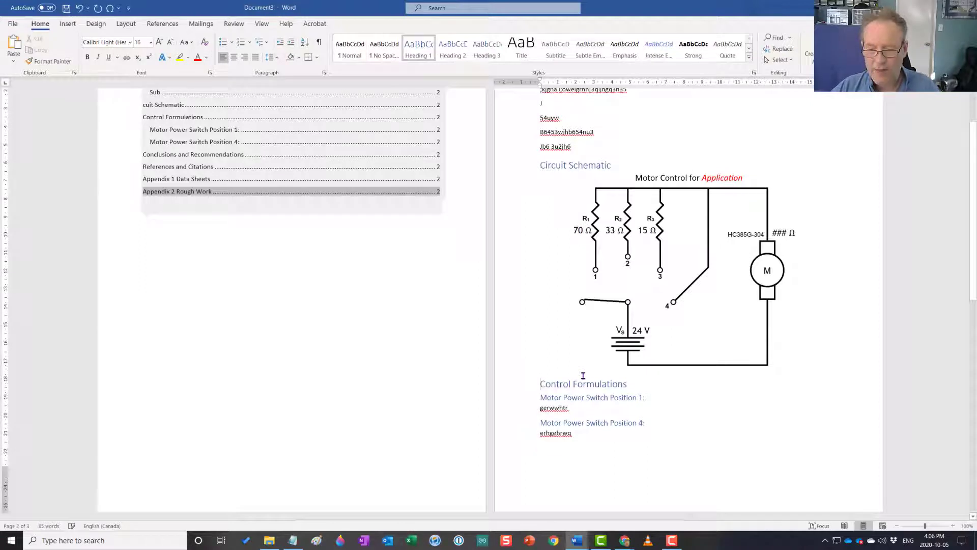